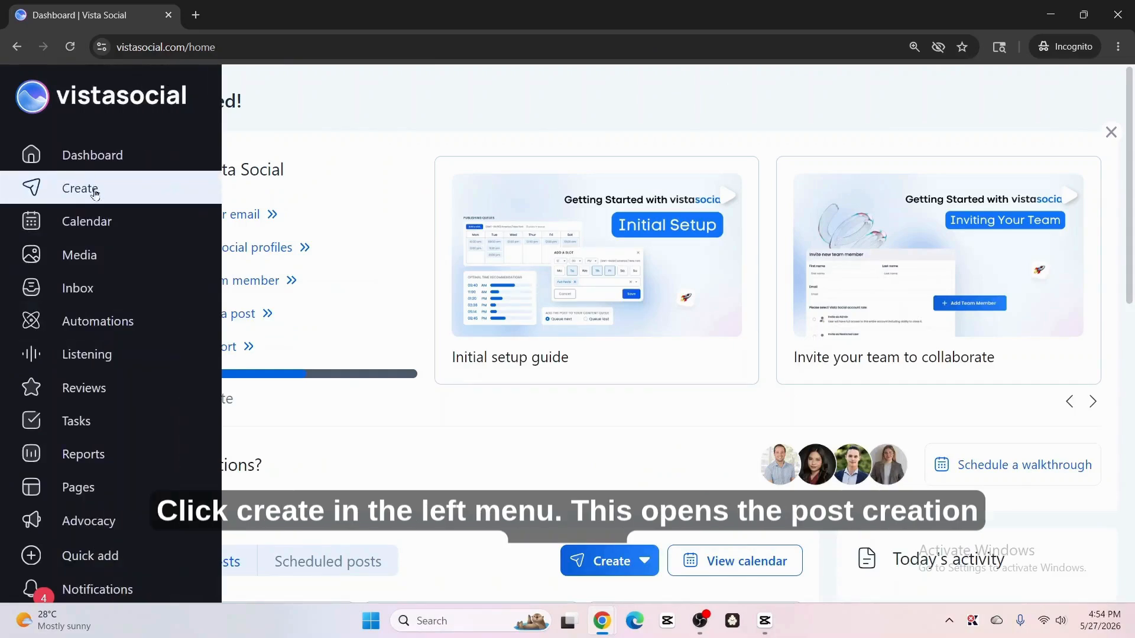
Step: Start a new post from the Create menu
left_click(127, 193)
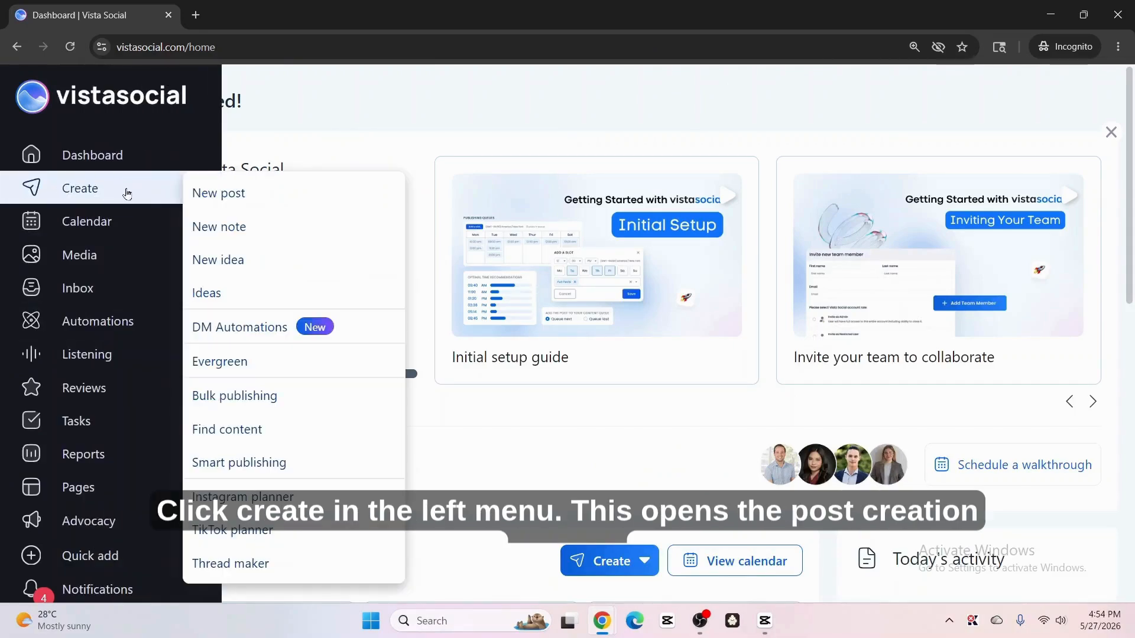
left_click(254, 193)
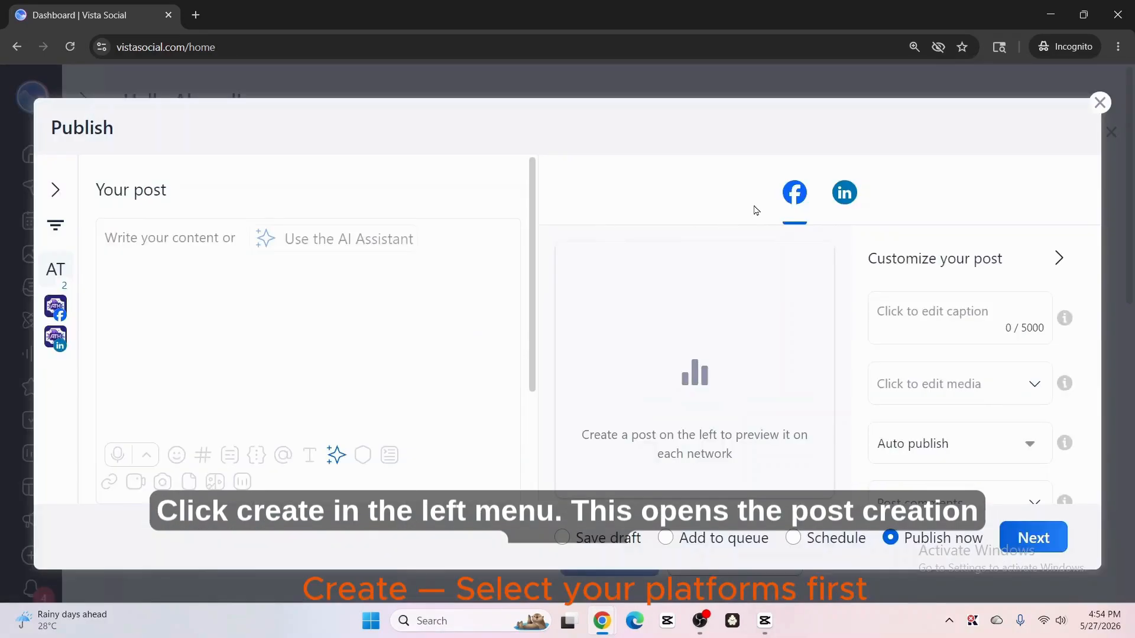
left_click_drag(758, 197, 889, 193)
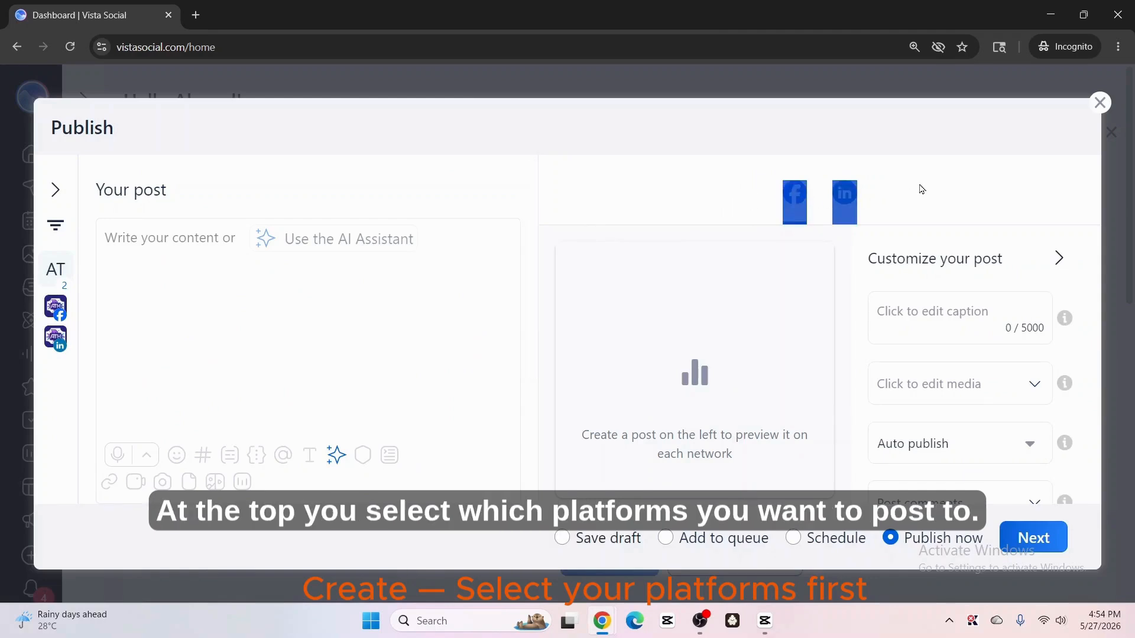
left_click(804, 224)
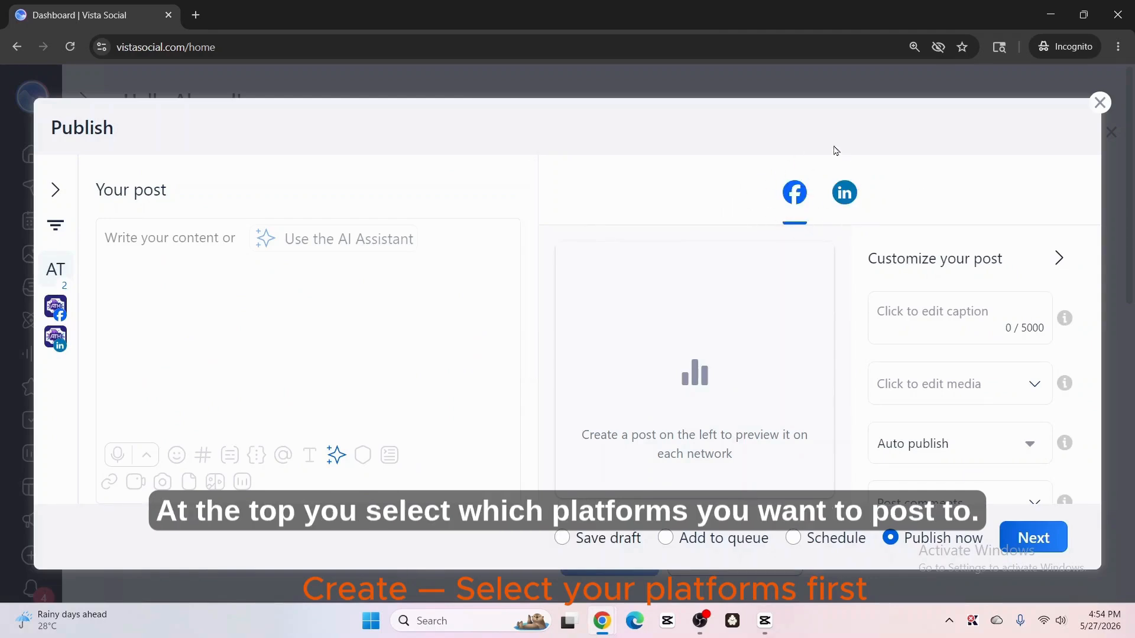
Step: Select both the Facebook and LinkedIn Ahmed Tech Hub profiles for the post, then close the profile picker
left_click(55, 189)
left_click(50, 231)
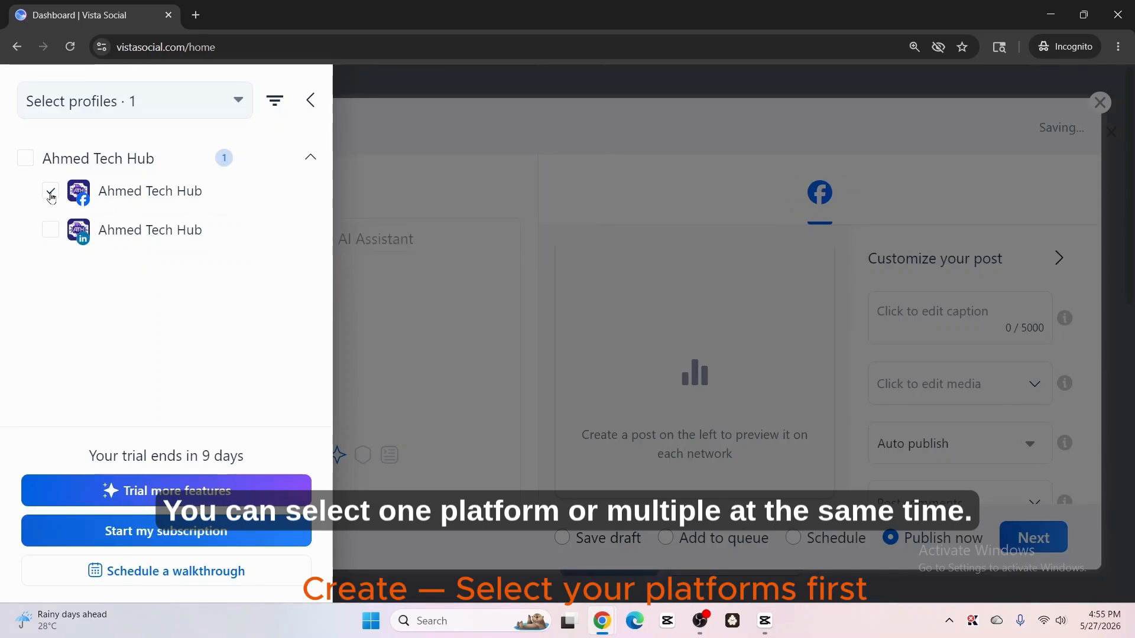
left_click(49, 231)
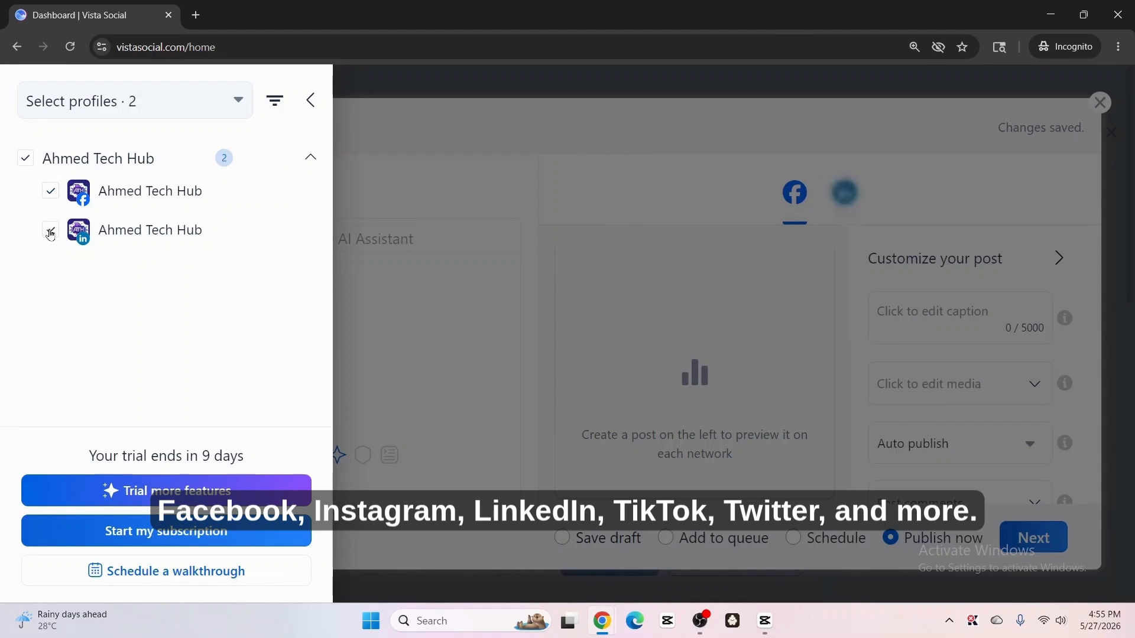
left_click(50, 191)
left_click(51, 231)
left_click(51, 191)
left_click(56, 230)
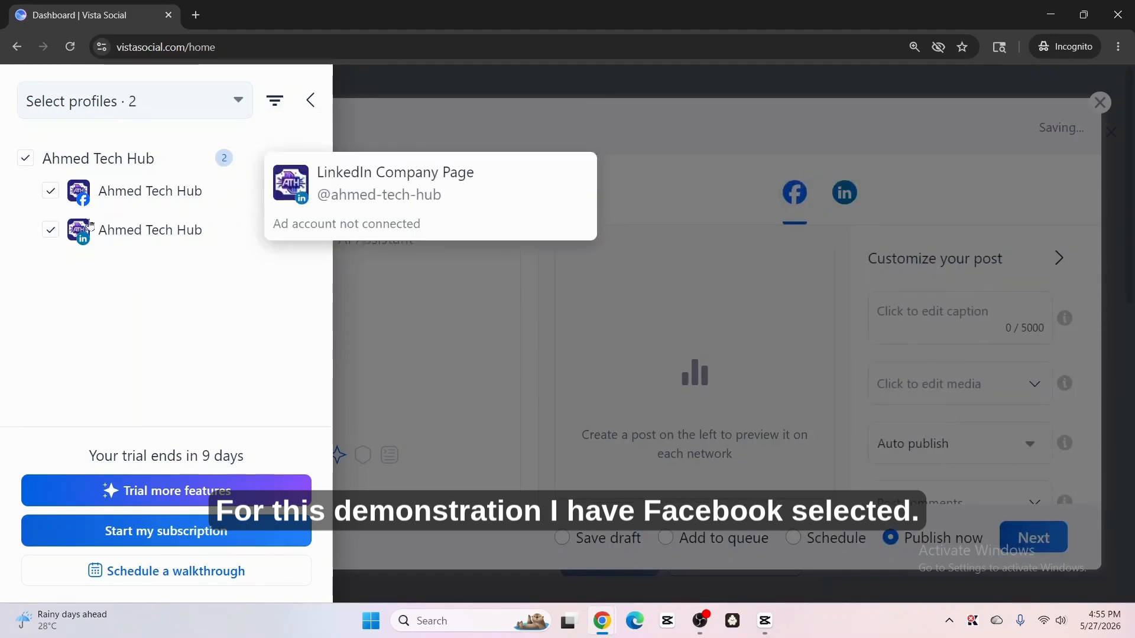
left_click(311, 101)
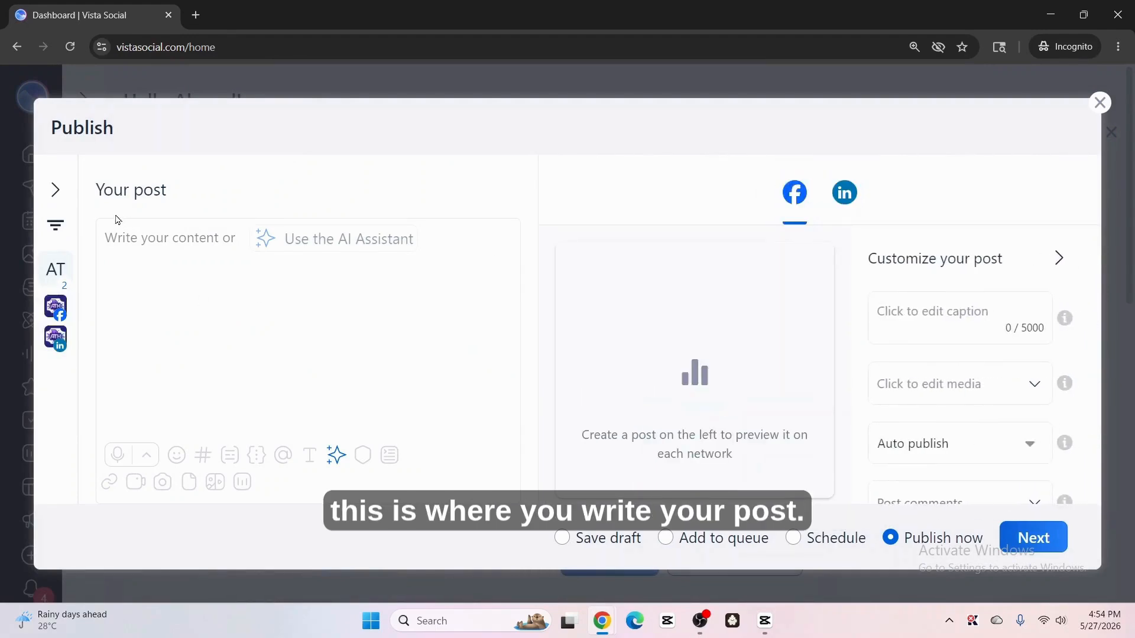
Step: Open the AI Assistant for writing the post content
left_click(170, 259)
type("df")
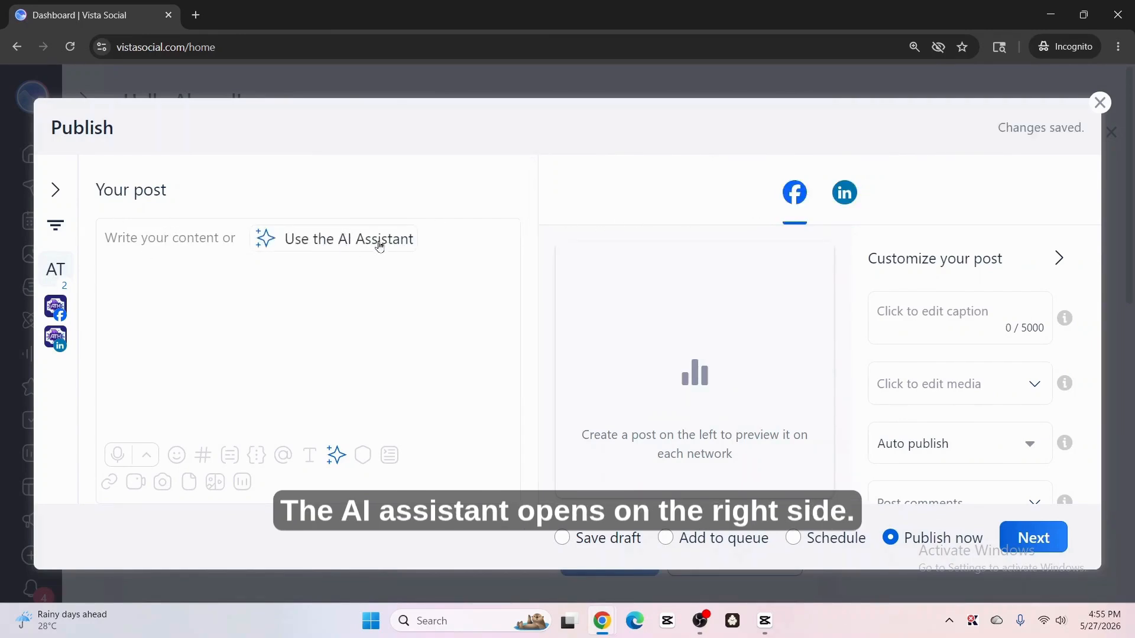
left_click(354, 239)
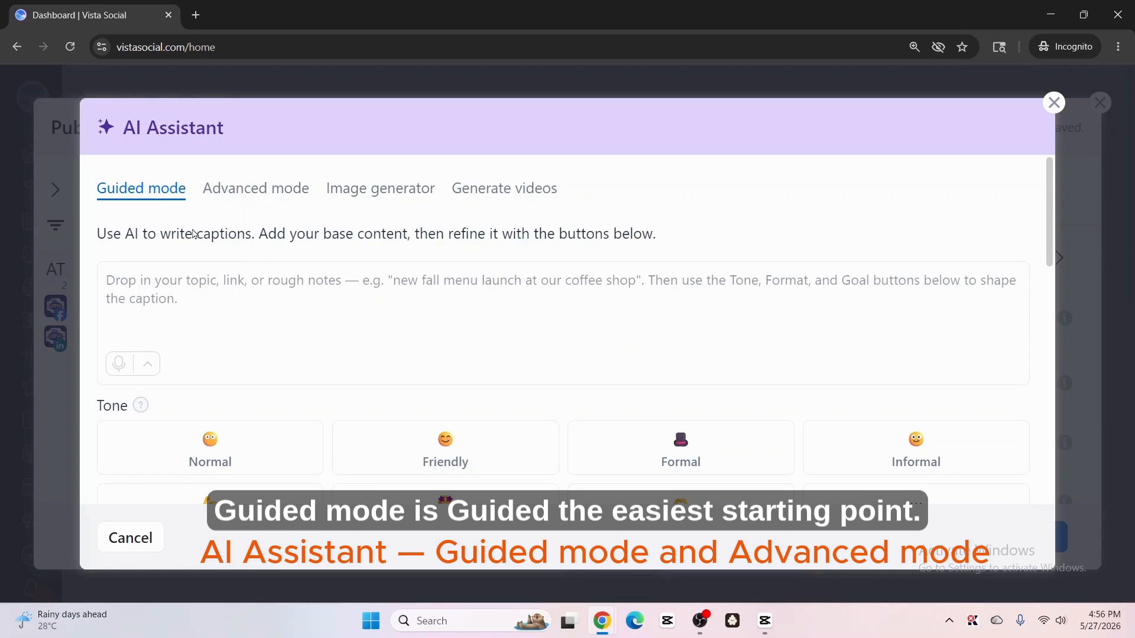
Step: Look through the Advanced mode, Image generator and Generate videos tabs, returning to Guided mode
left_click(236, 188)
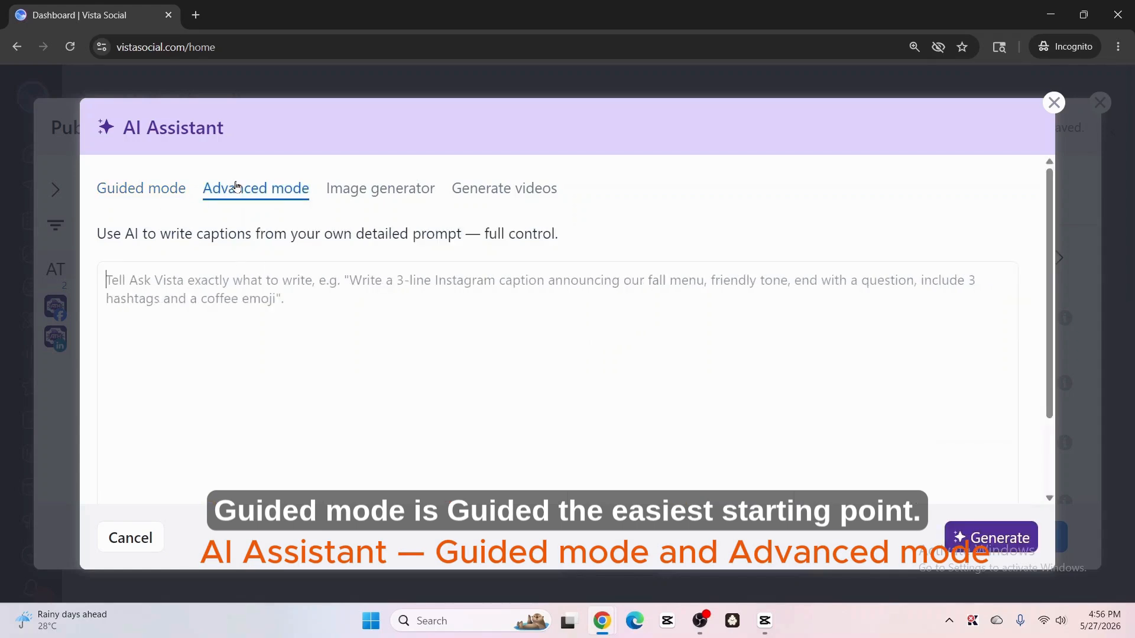
left_click(390, 195)
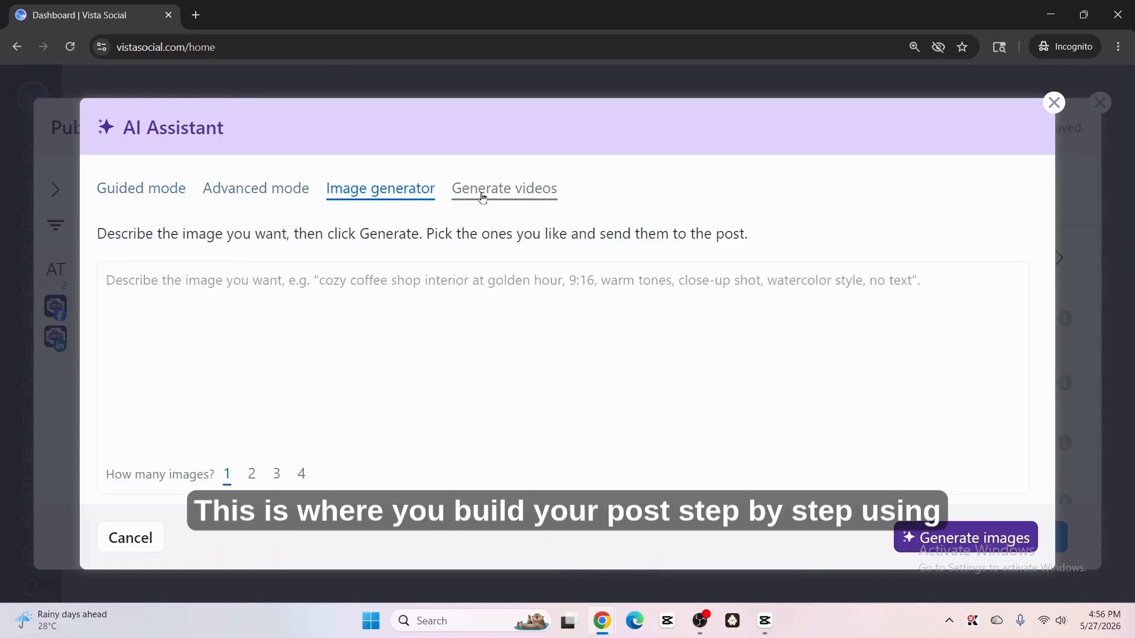
left_click(499, 197)
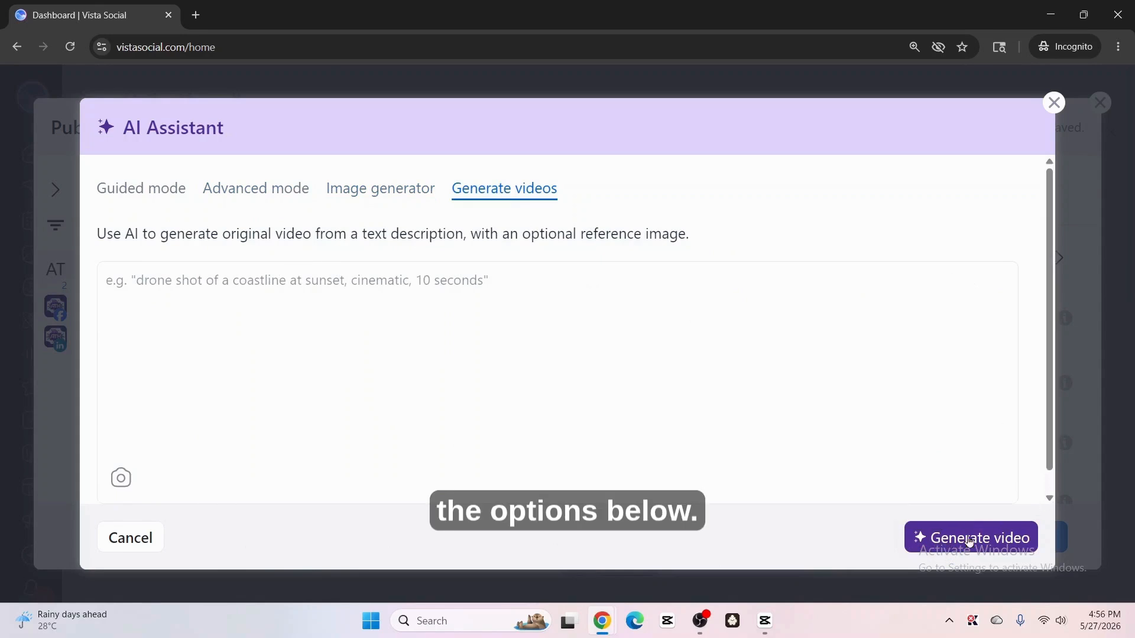
left_click(152, 188)
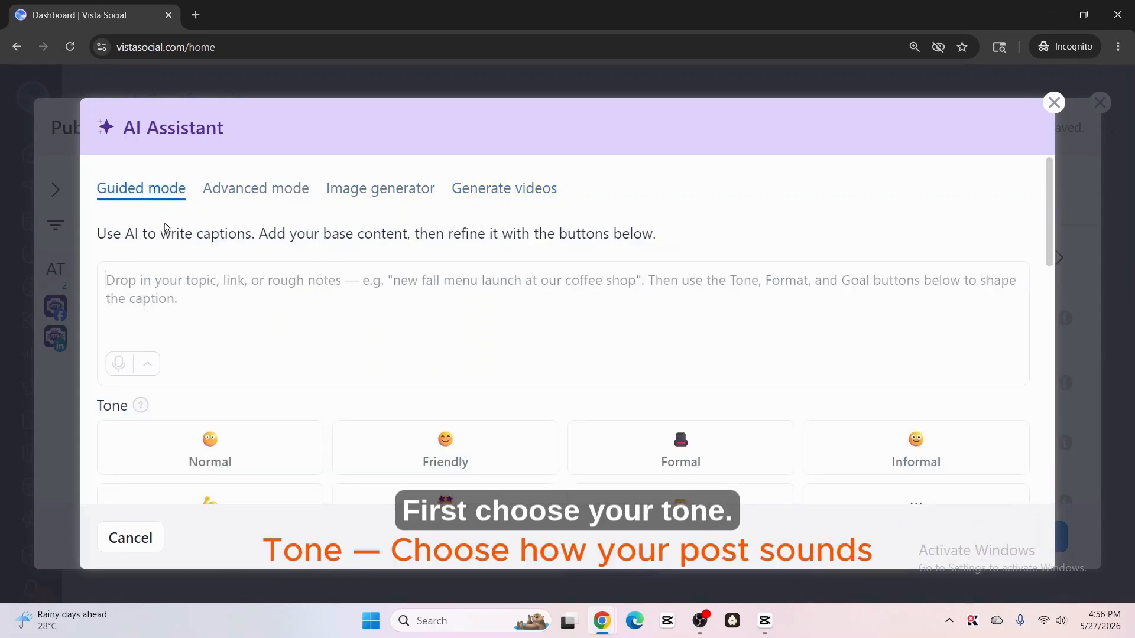
Step: Generate a caption with the Friendly tone
scroll(334, 340, "down", 3)
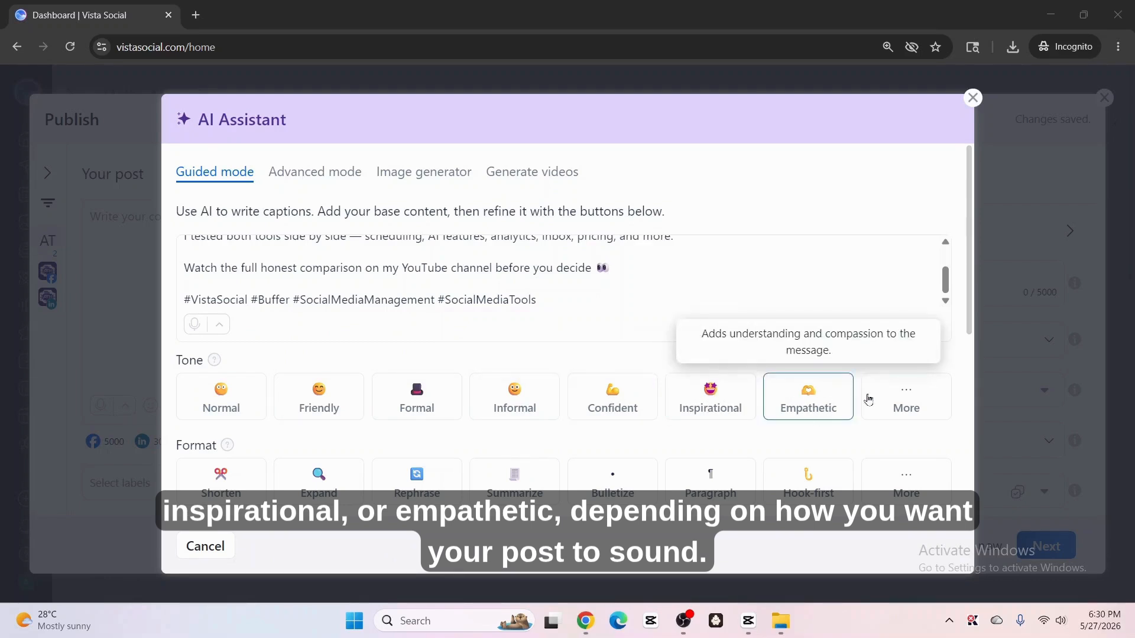
left_click(906, 397)
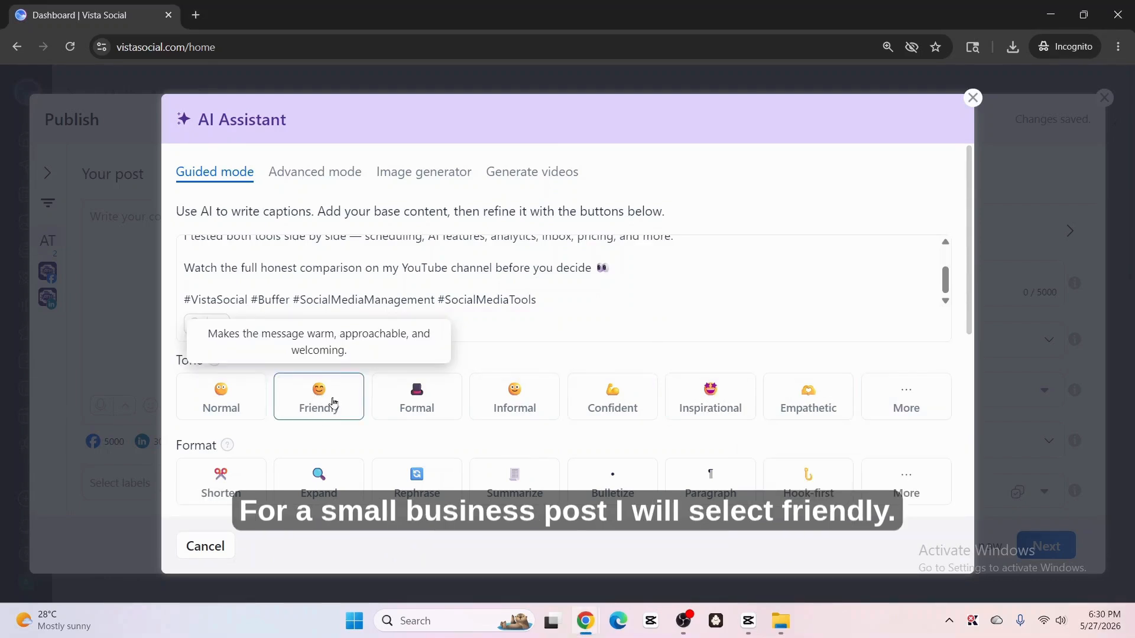
left_click(333, 402)
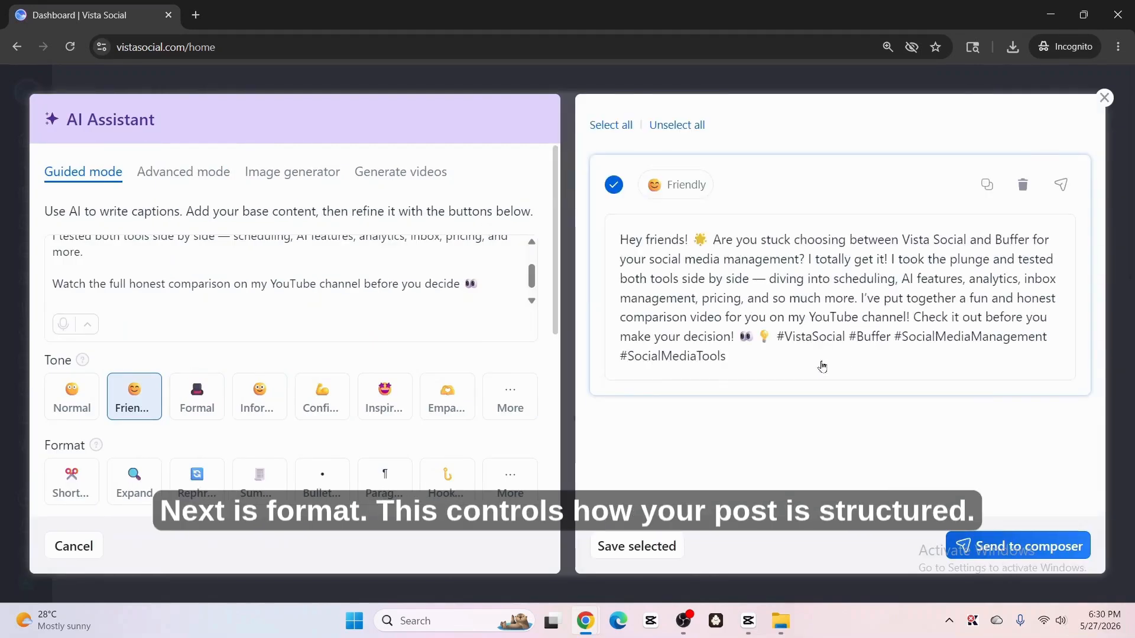
Step: Regenerate the caption with the Hook-first format
scroll(71, 372, "down", 1)
left_click_drag(43, 371, 89, 372)
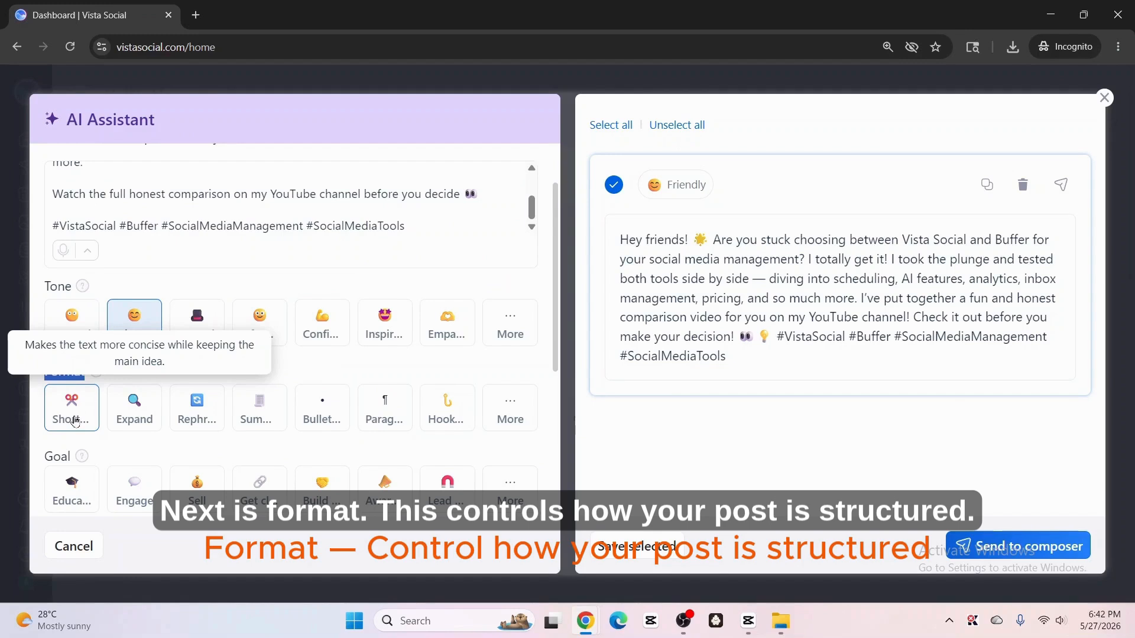
left_click(37, 378)
left_click_drag(43, 374, 88, 373)
left_click(38, 377)
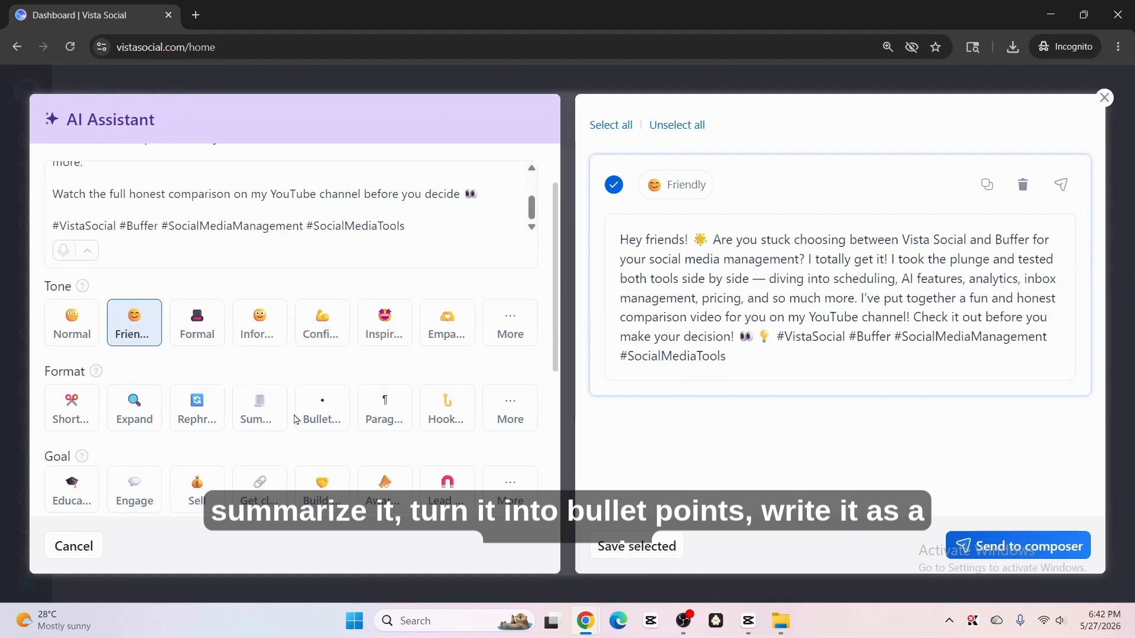
left_click(517, 405)
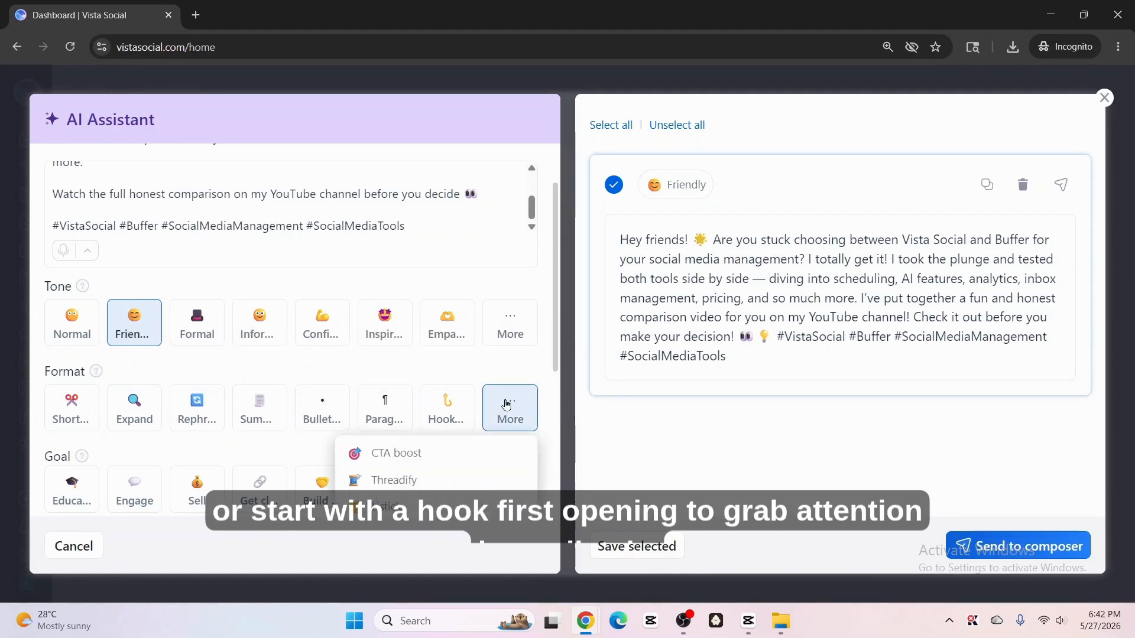
left_click(506, 405)
left_click(457, 407)
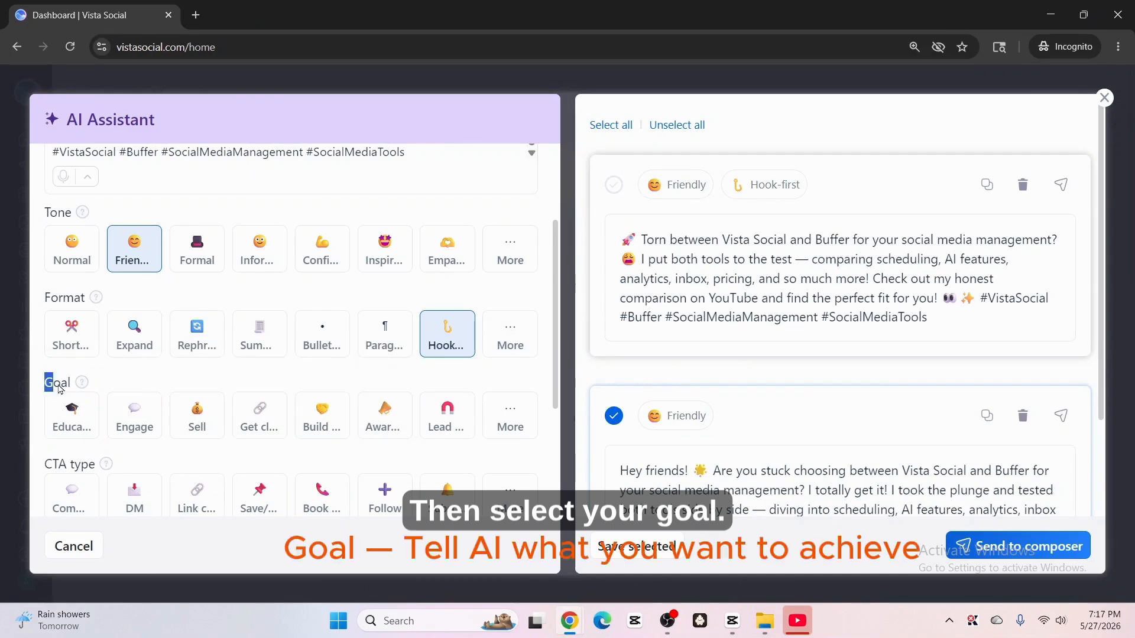
Step: Set the caption's goal to Sell
double_click(56, 384)
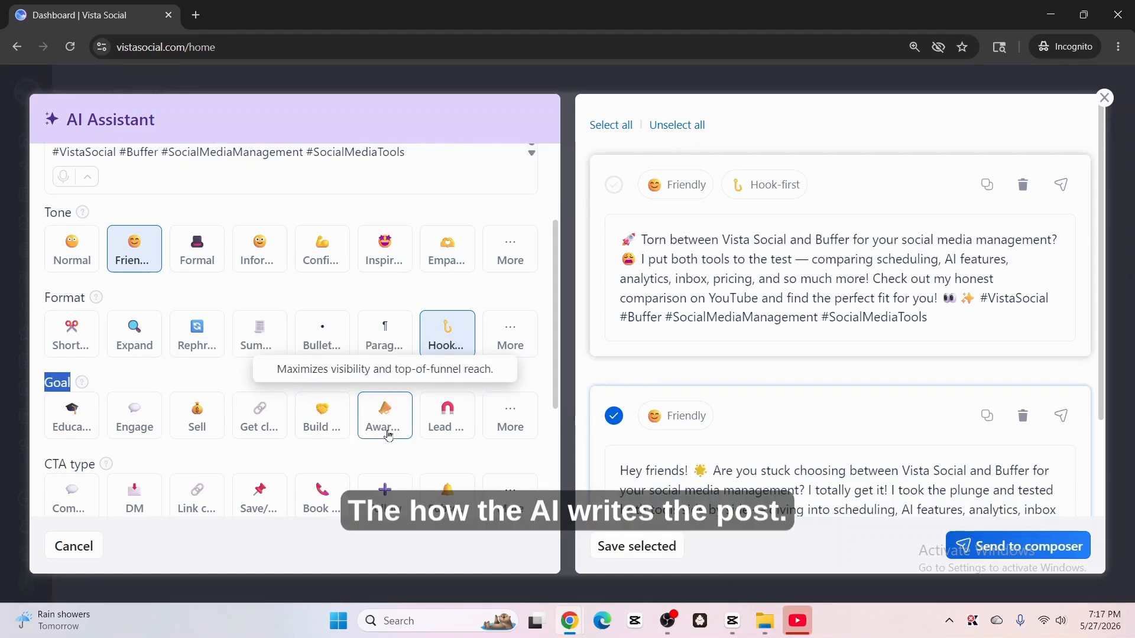
left_click(510, 415)
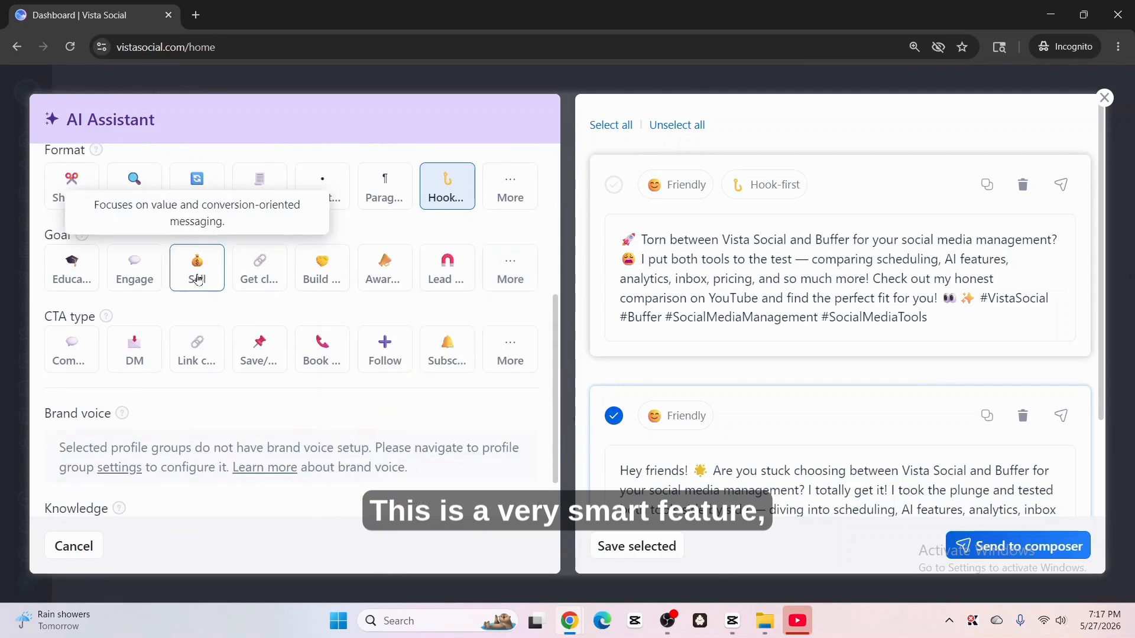
left_click(198, 279)
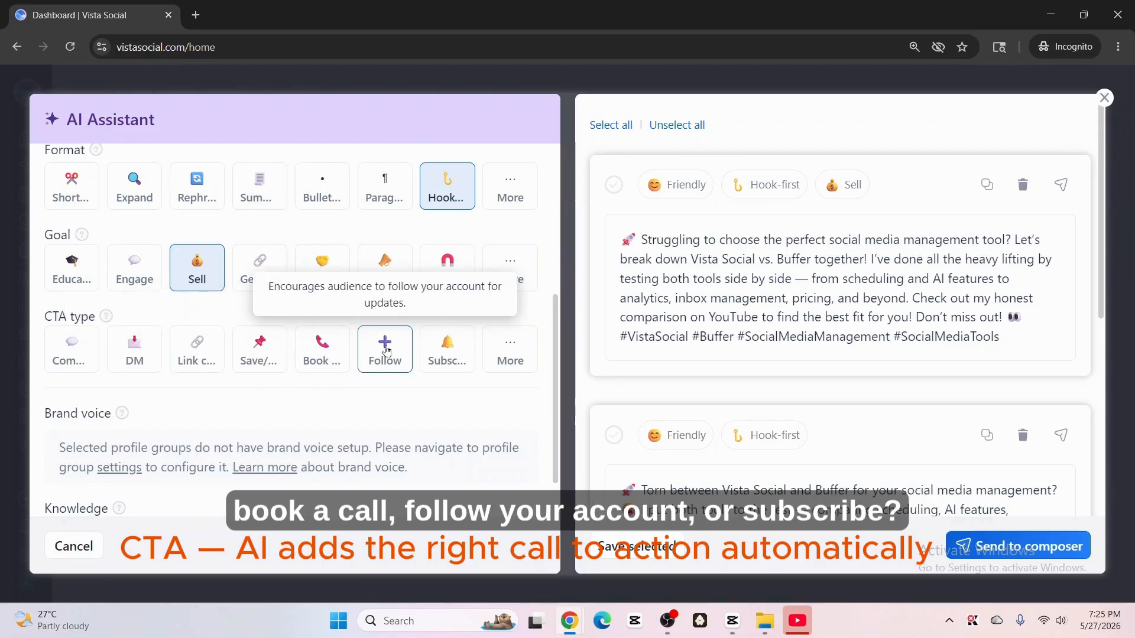
Step: Set the call-to-action type to Subscribe
left_click(509, 351)
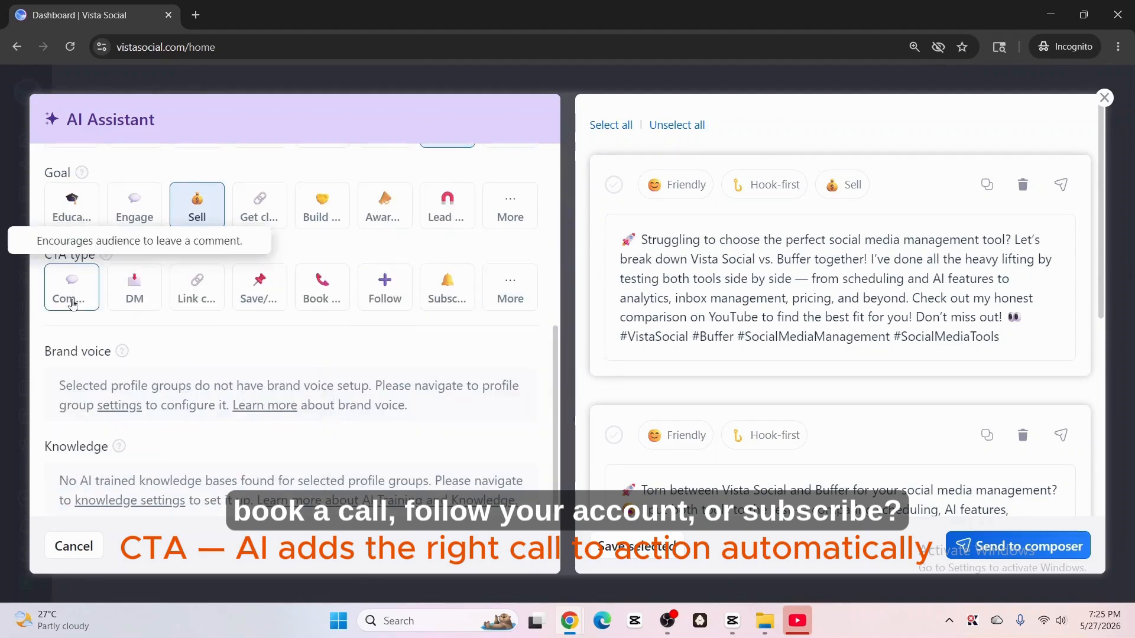
left_click(443, 295)
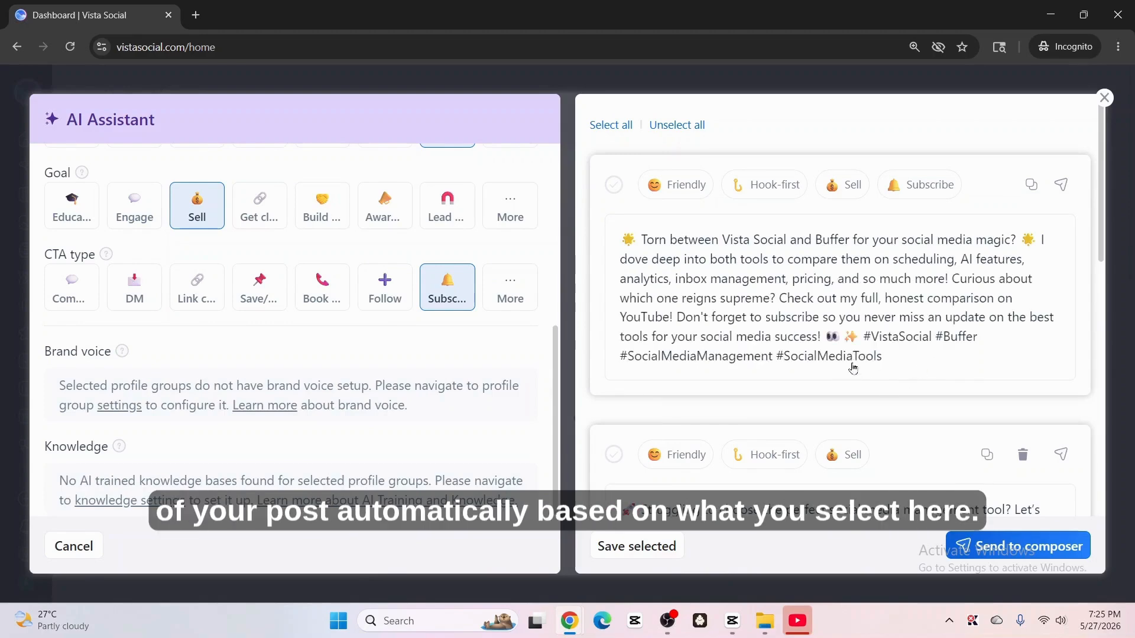
Step: Review the Brand voice and Knowledge sections and open the profile group settings link
scroll(853, 374, "down", 2)
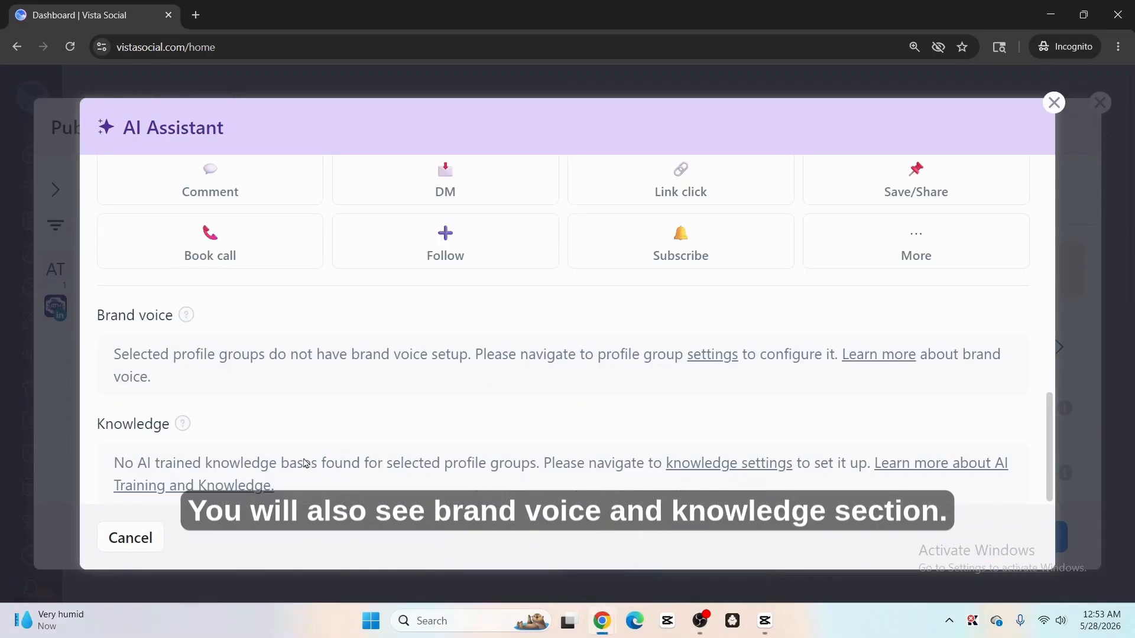
left_click_drag(93, 318, 173, 316)
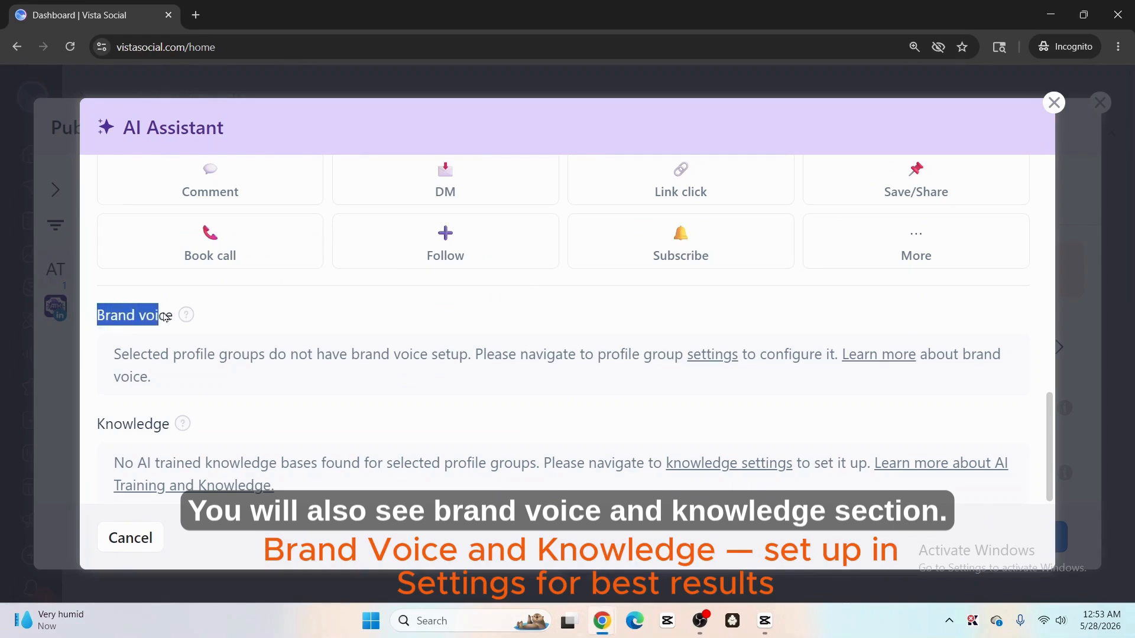
mouse_move(194, 326)
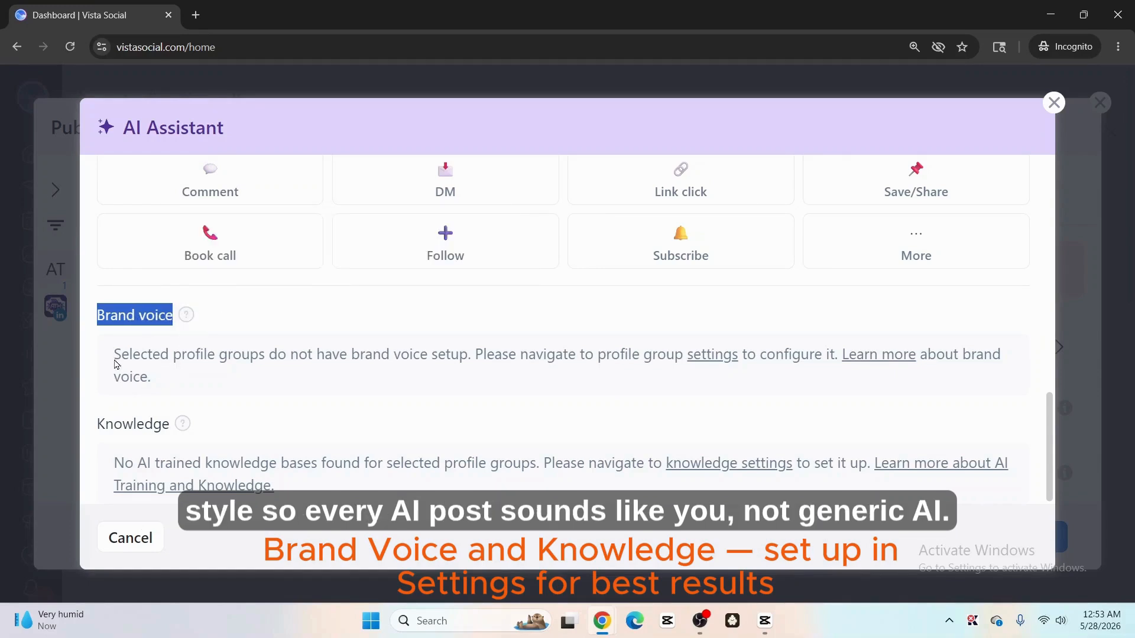
left_click_drag(107, 359, 470, 360)
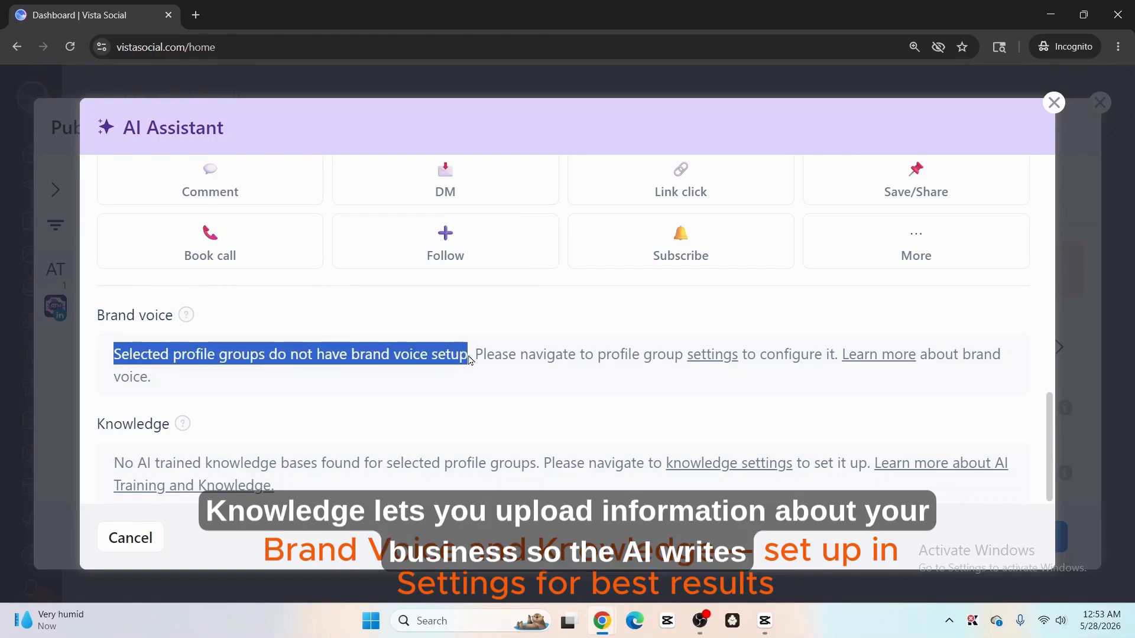
left_click(362, 379)
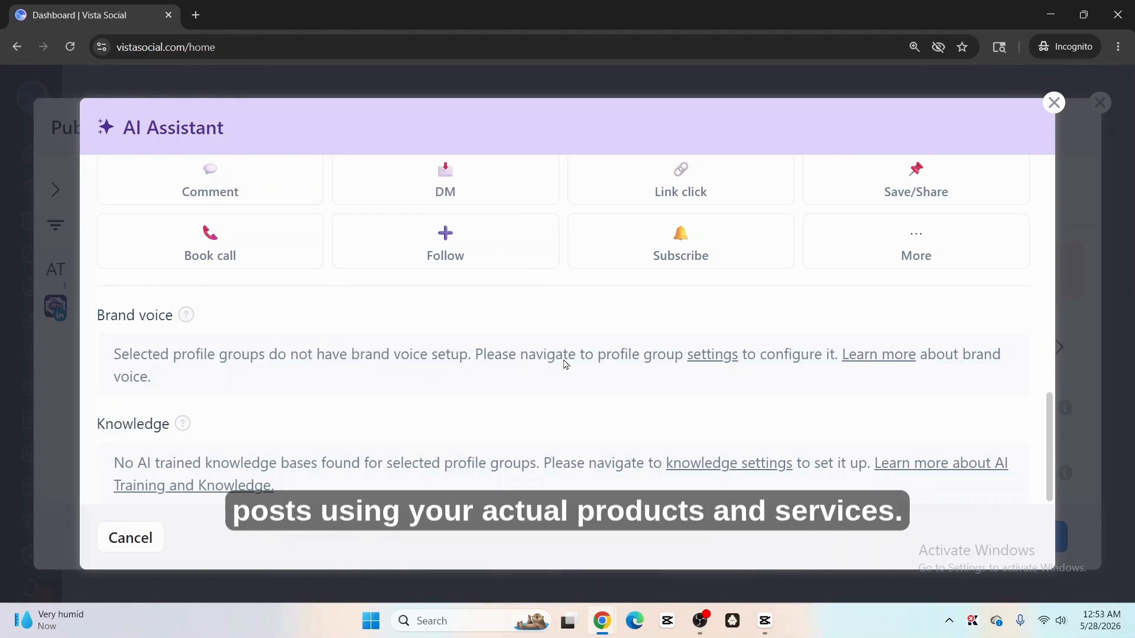
left_click(721, 363)
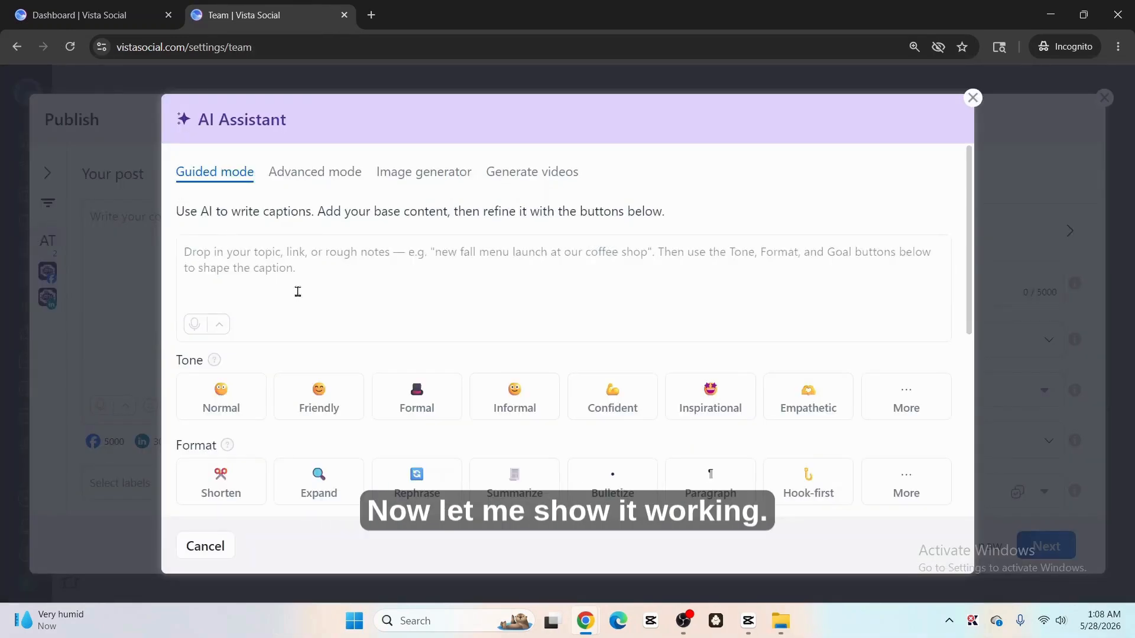
Step: Paste the post topic into the prompt field and apply the Hook-first format
left_click(266, 259)
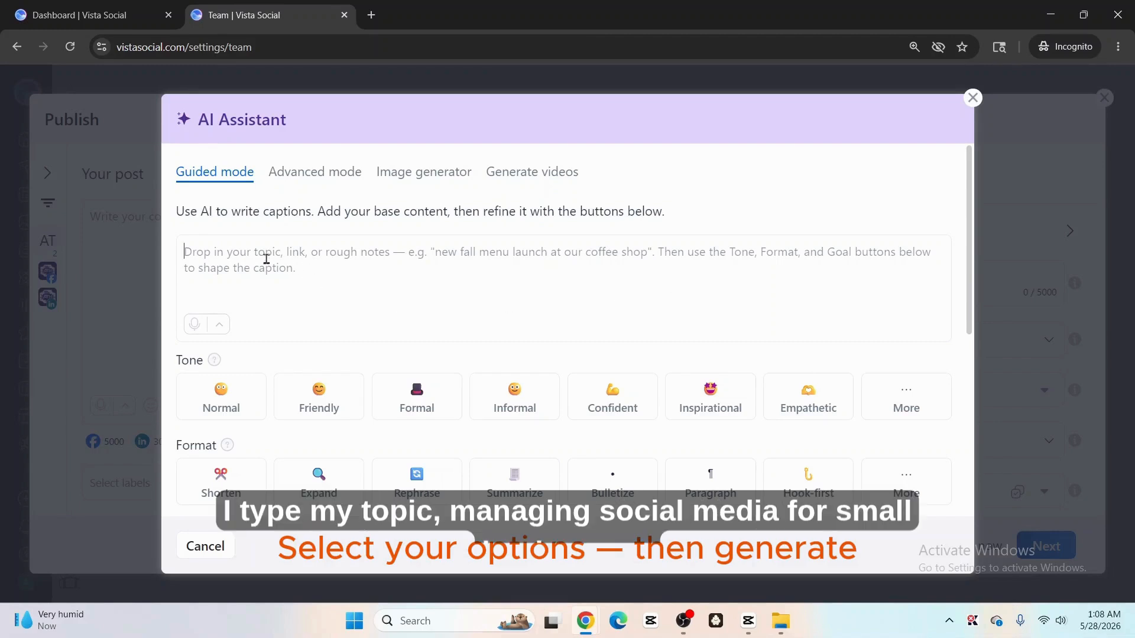
key("ctrl+v")
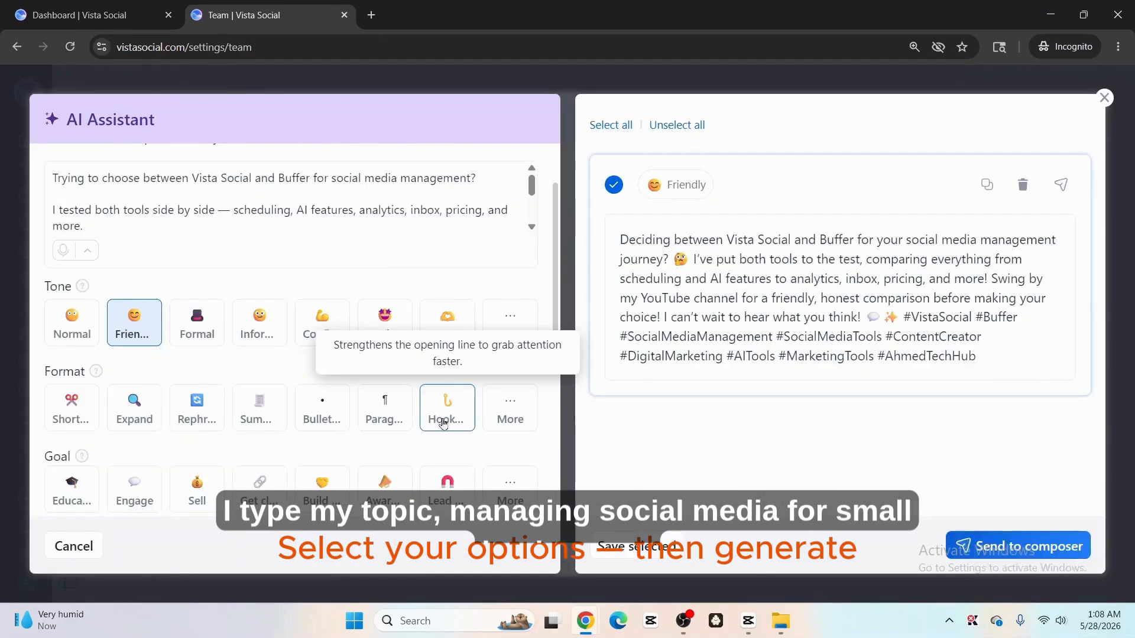
left_click(451, 415)
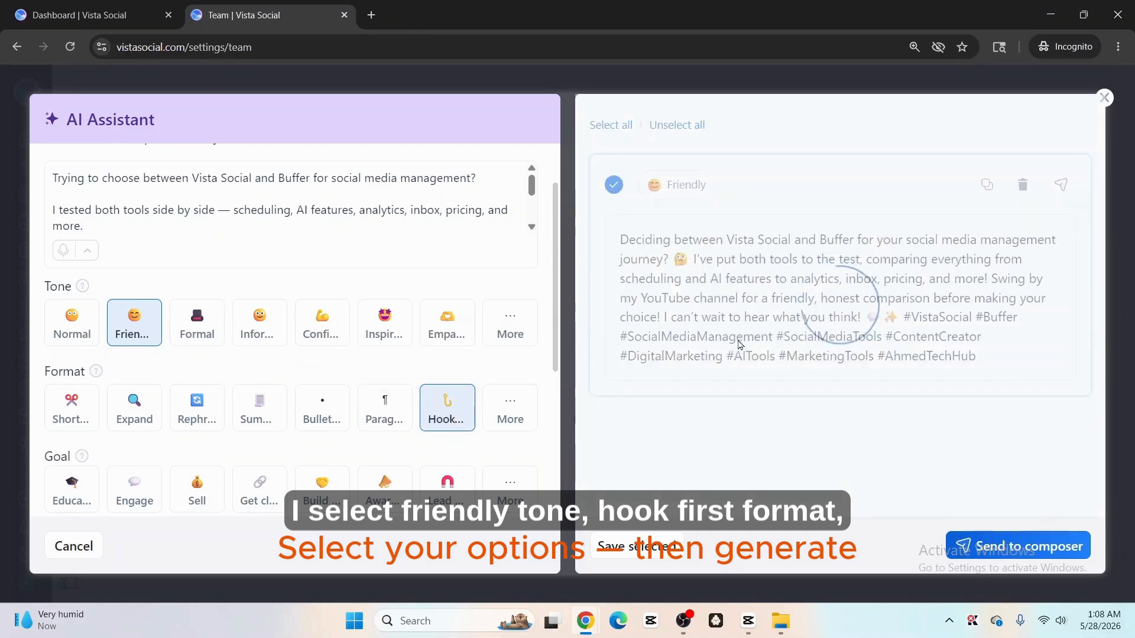
Step: Set the caption's goal to Engage and the call-to-action type to Comment
scroll(506, 413, "down", 1)
left_click(140, 416)
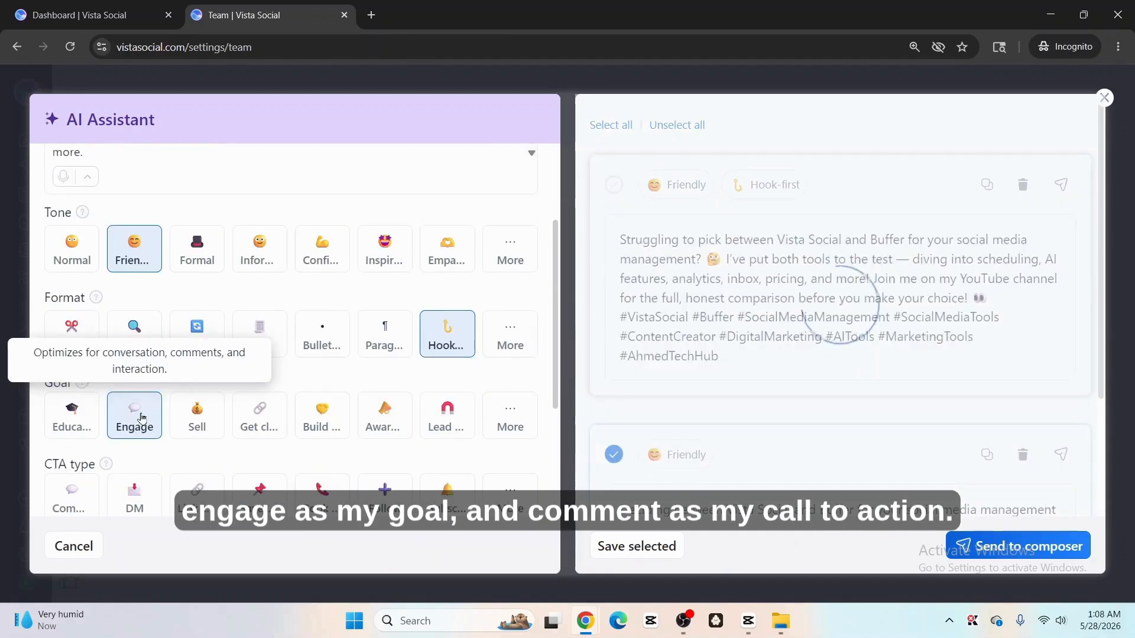
left_click_drag(36, 388, 74, 386)
scroll(112, 431, "down", 1)
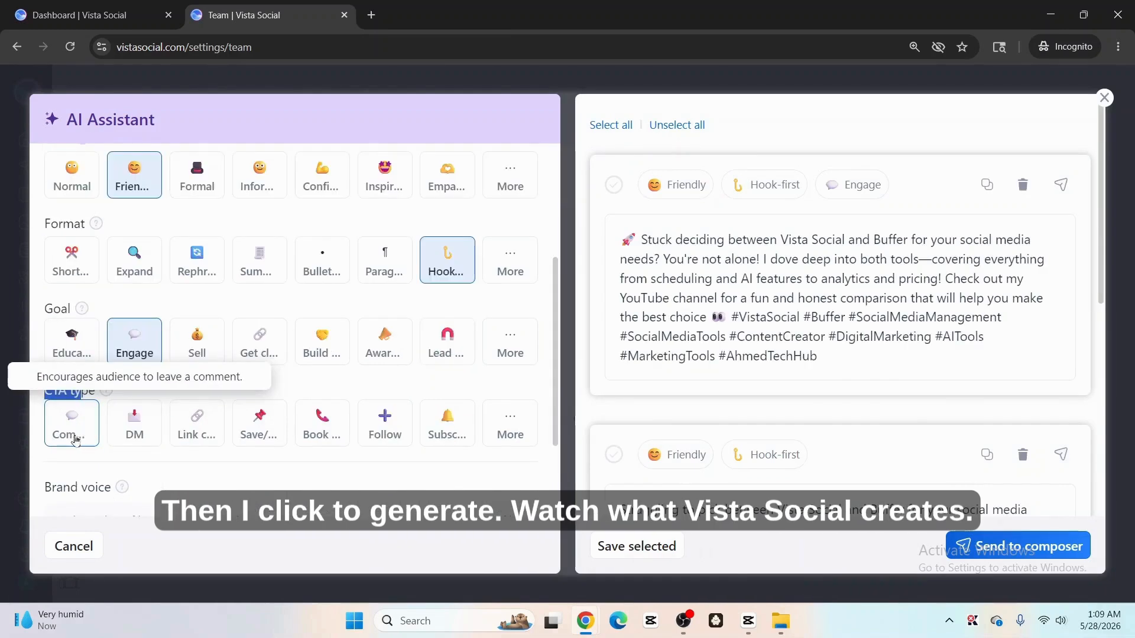
left_click(81, 430)
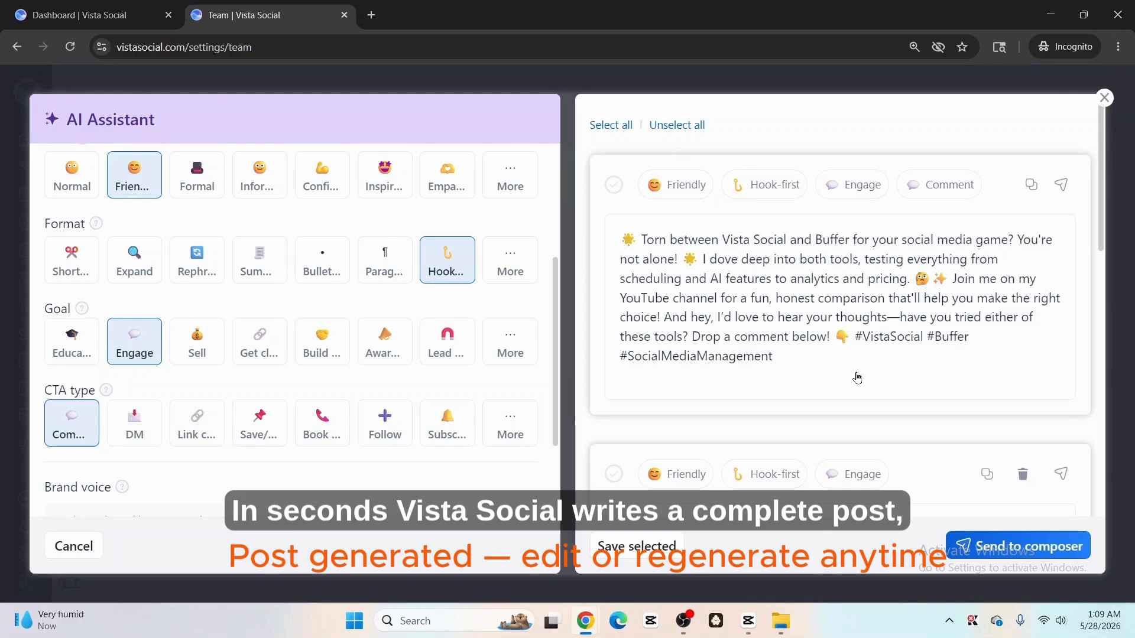
Step: Save the generated Friendly, Hook-first, Engage, Comment caption to the post
scroll(834, 363, "down", 1)
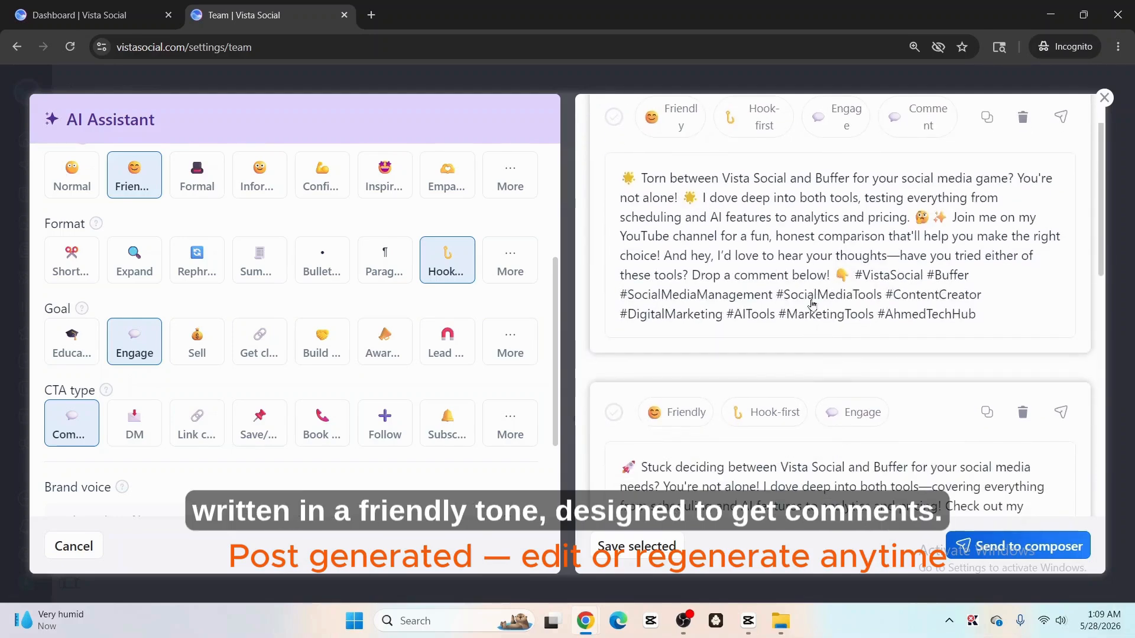
scroll(811, 308, "down", 1)
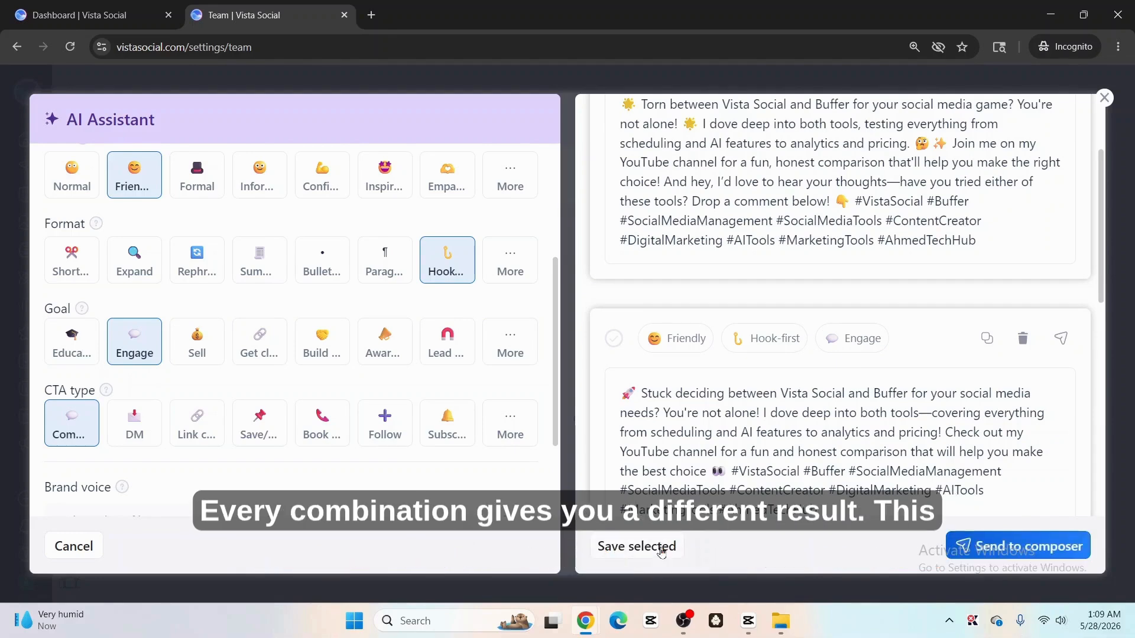
left_click(648, 551)
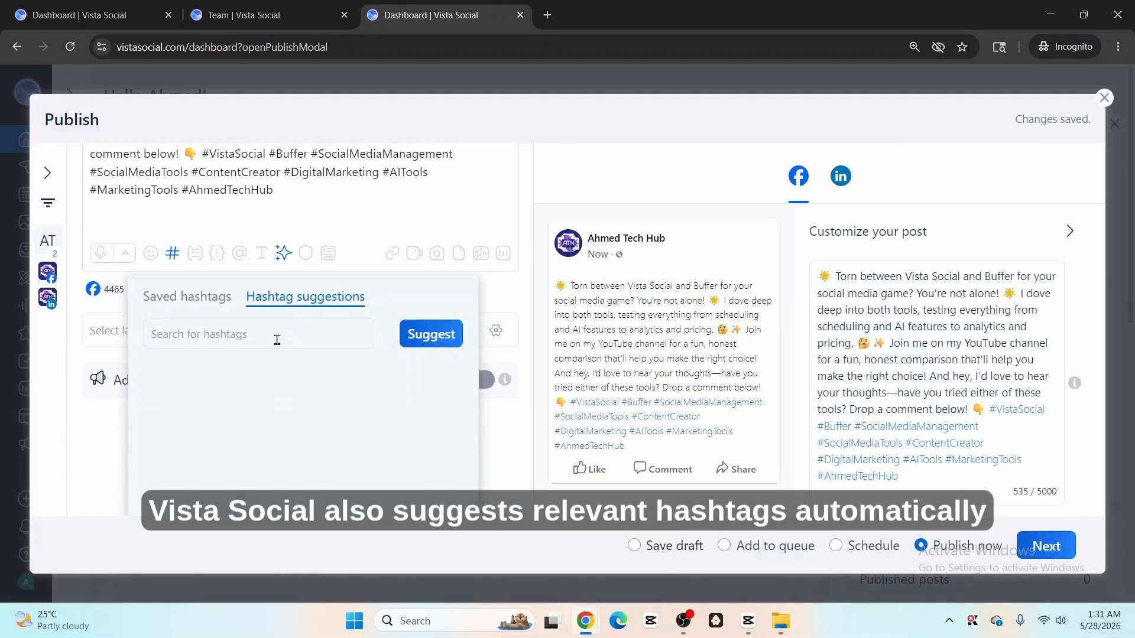
Step: Search hashtag suggestions for "vista social" and browse the suggested hashtags
type("vista social")
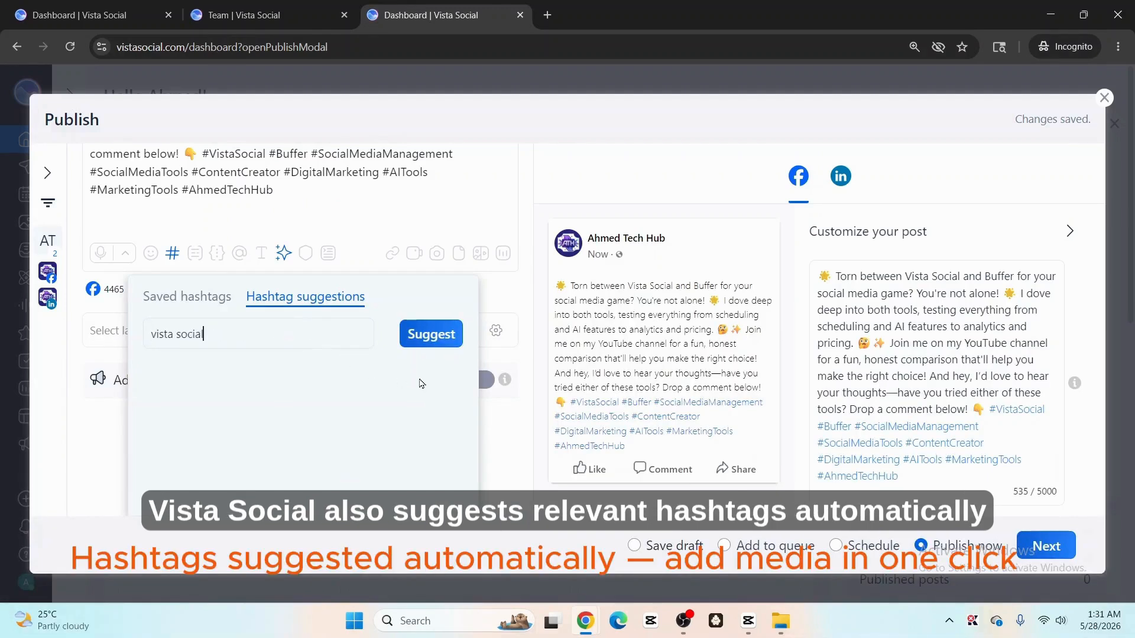
left_click(431, 338)
scroll(387, 366, "down", 3)
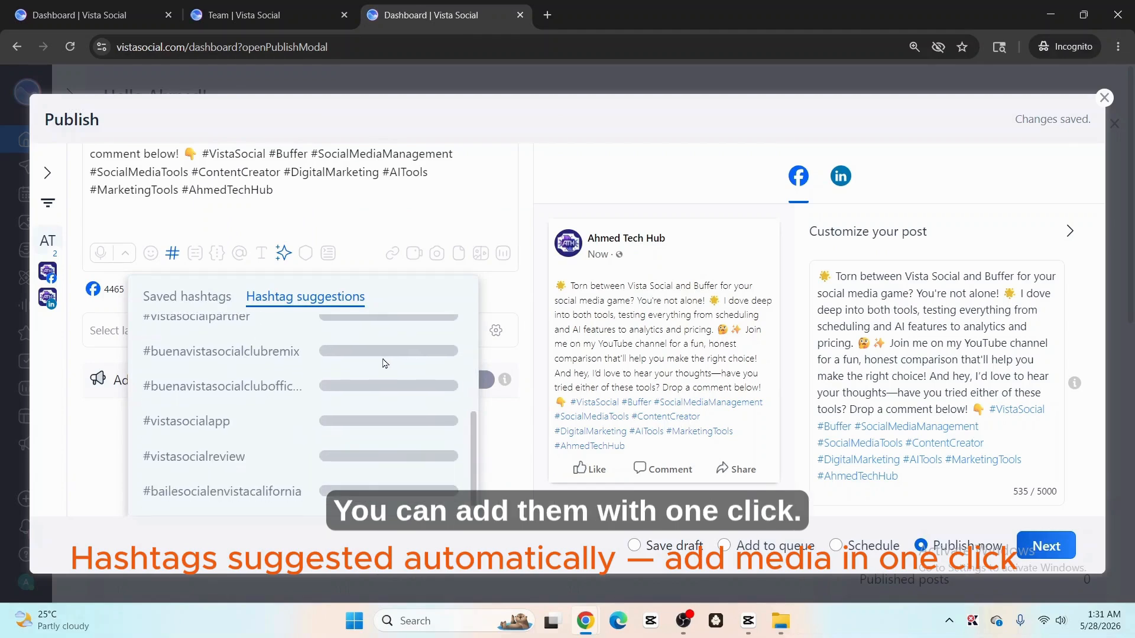
scroll(306, 412, "up", 6)
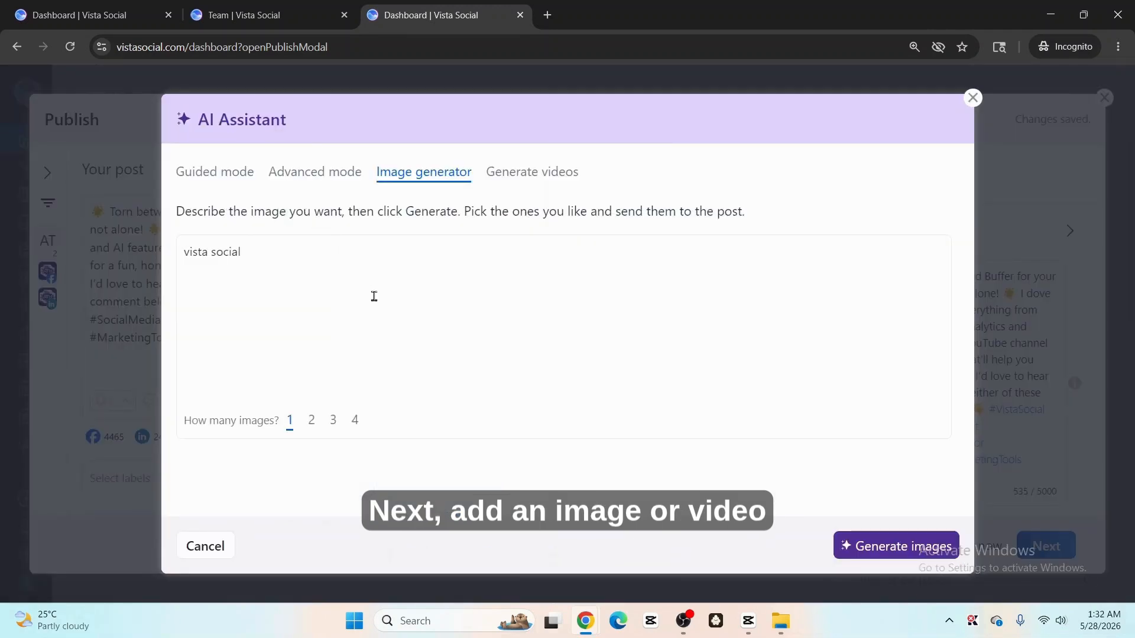
Step: Open the AI Assistant's Generate videos option
left_click(532, 173)
left_click(414, 402)
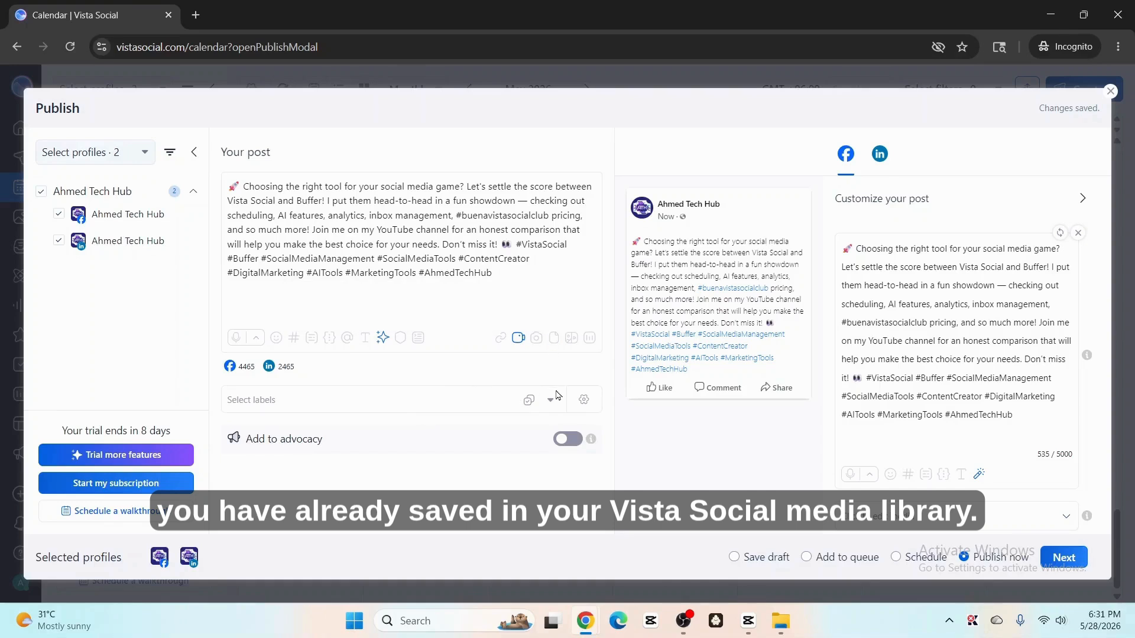
Step: Upload the Vista Social vs Buffer video from the computer and attach it to the post
left_click(518, 340)
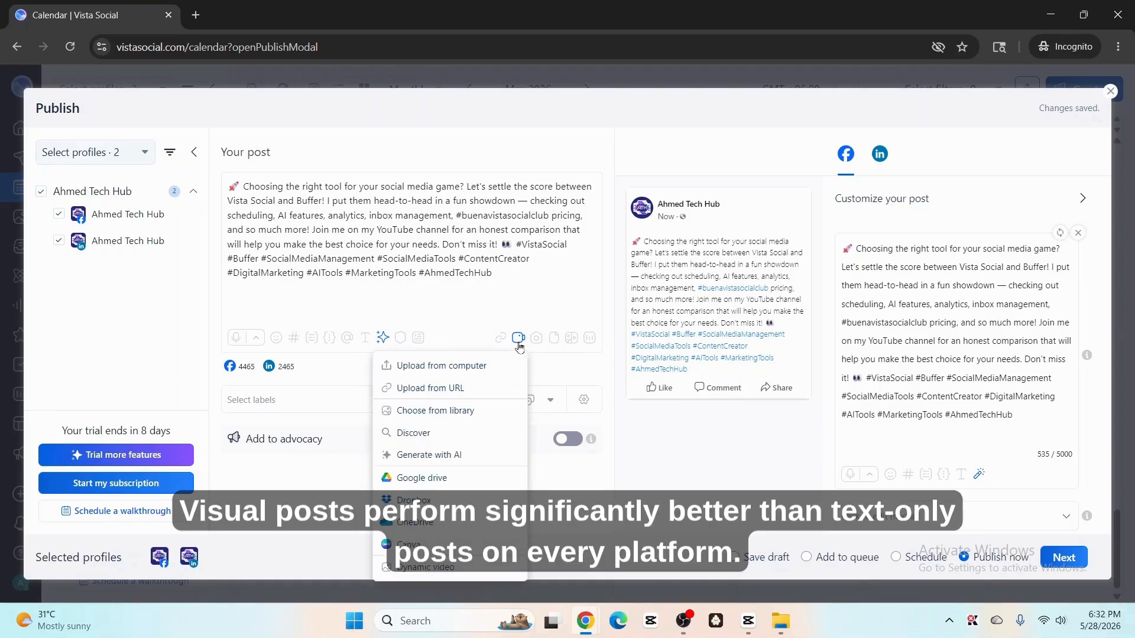
left_click(495, 367)
left_click(524, 268)
left_click(681, 466)
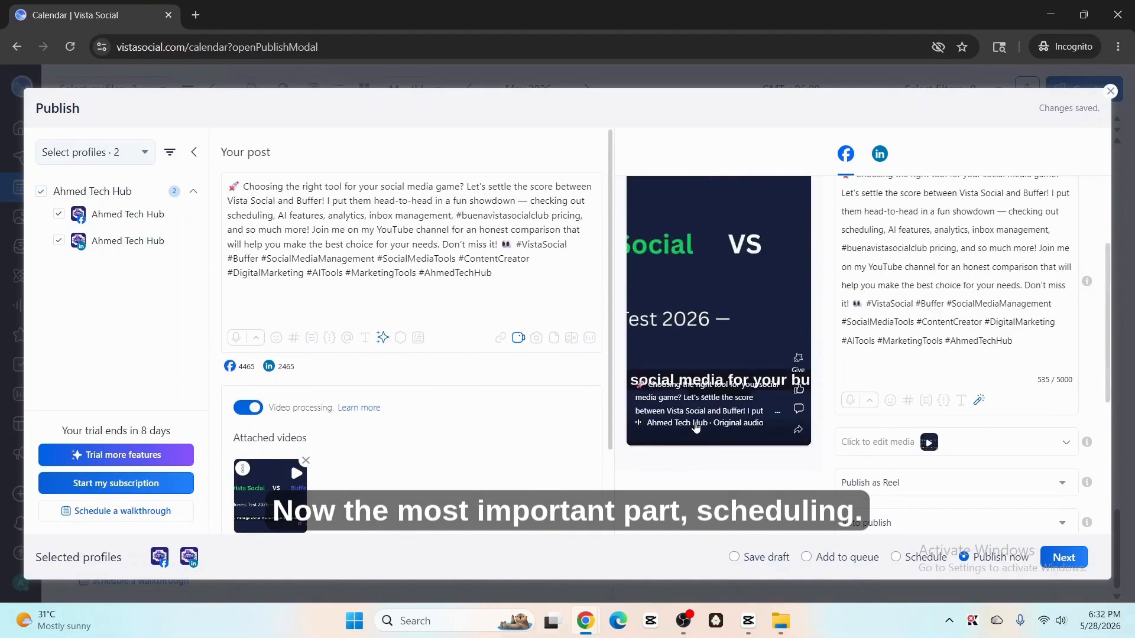
Step: Choose Schedule as the publishing option and continue to the scheduling screen
scroll(679, 425, "down", 6)
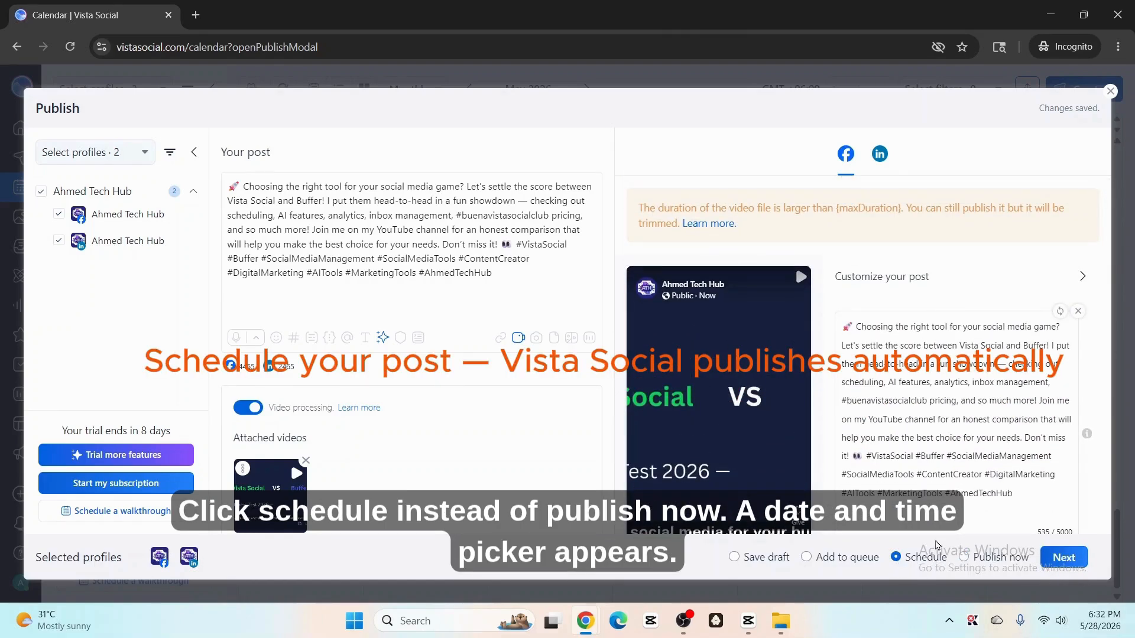
left_click(984, 563)
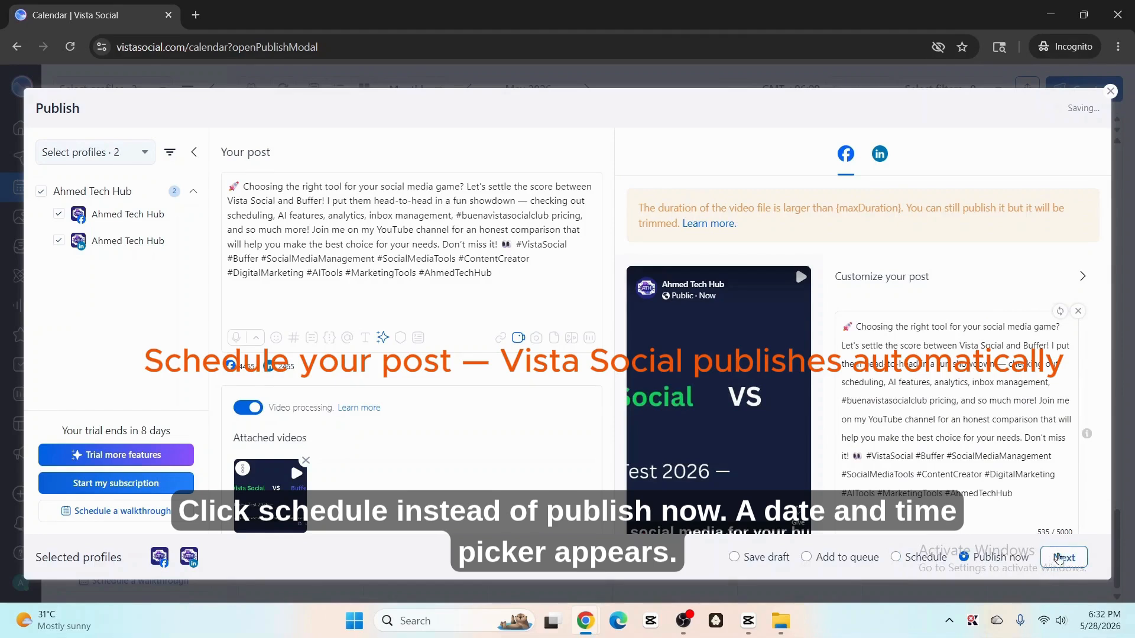
left_click(922, 566)
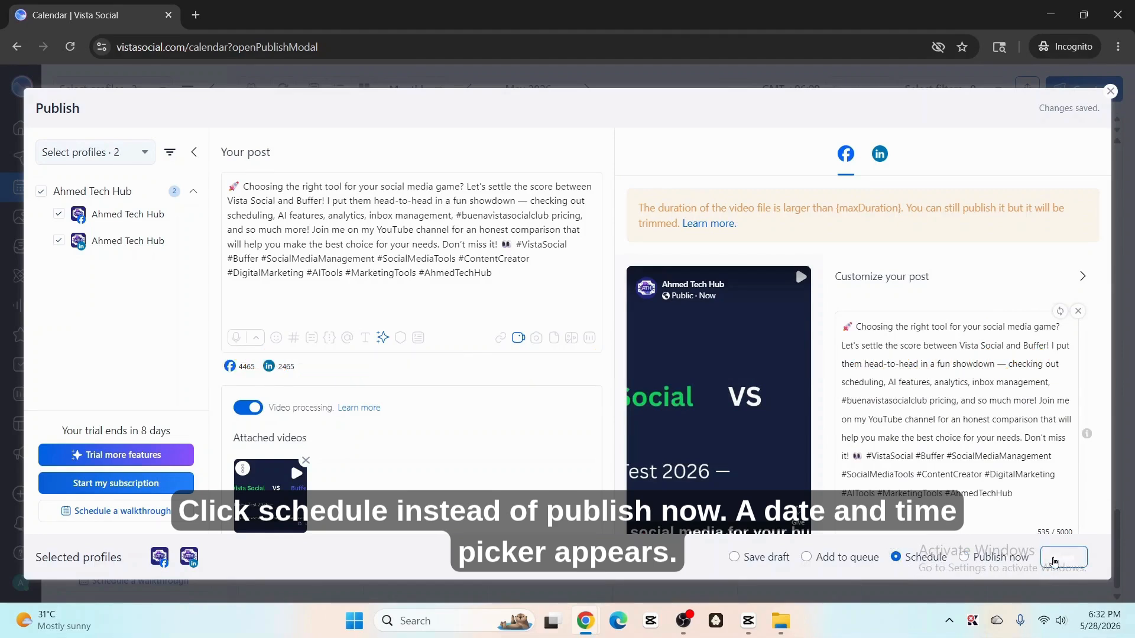
left_click(1043, 560)
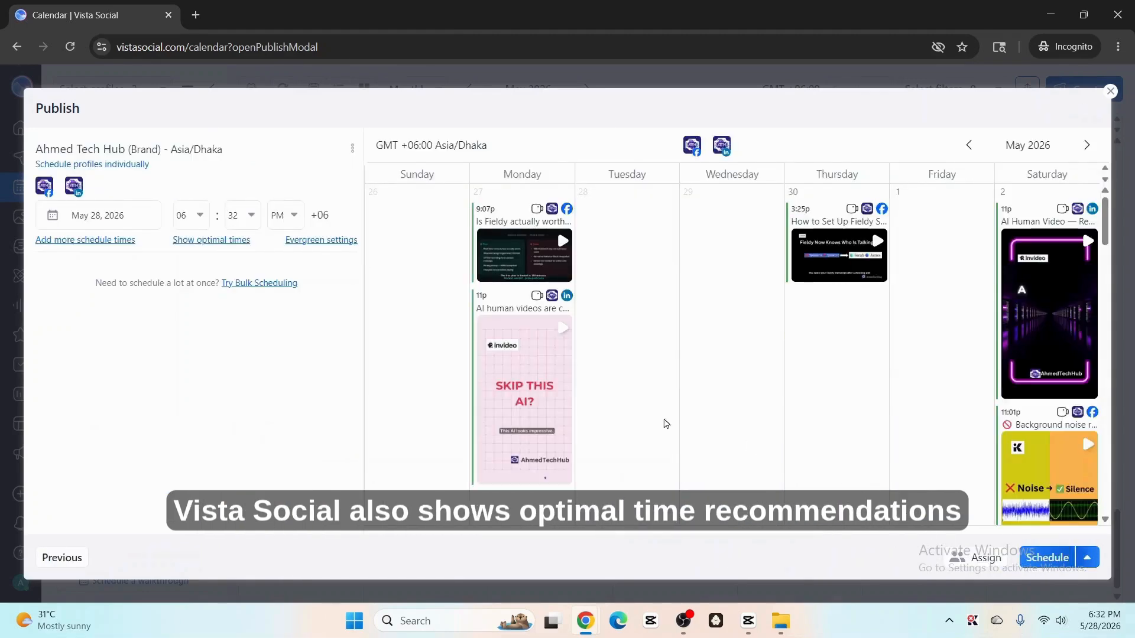
Step: Schedule the post for May 28, 2026 at the suggested optimal time of 11:04 PM
left_click(114, 218)
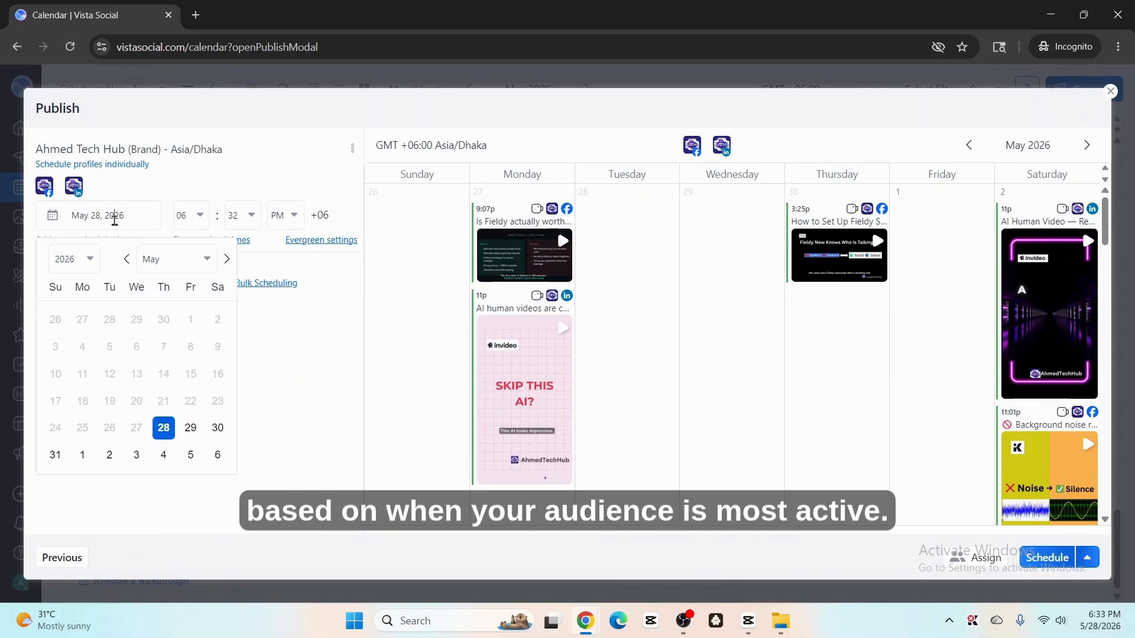
left_click(168, 433)
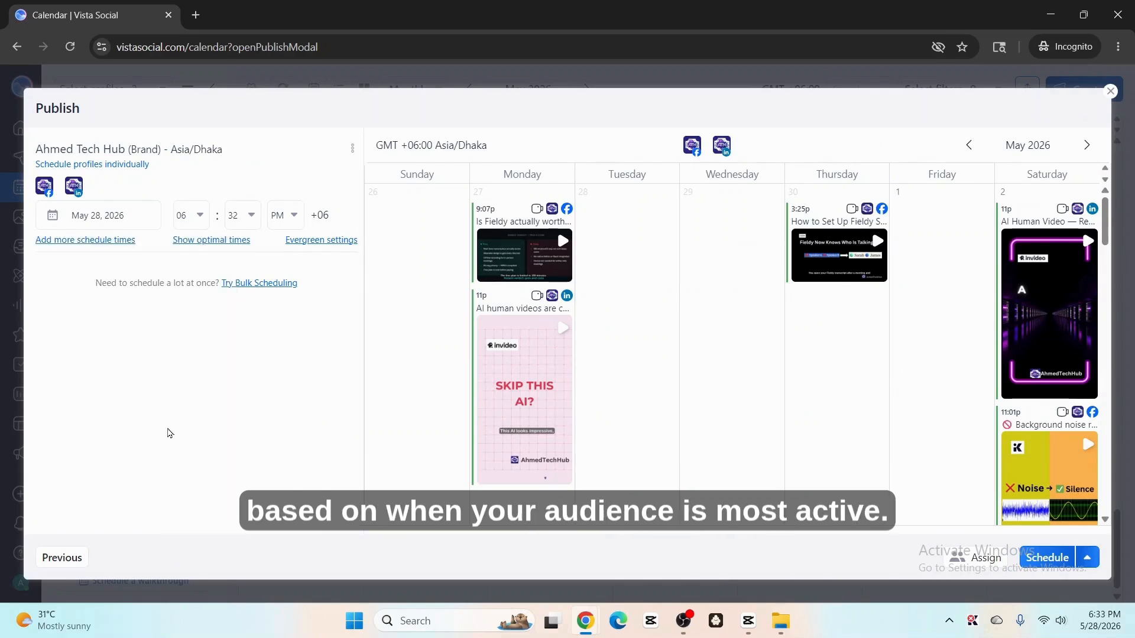
left_click(221, 240)
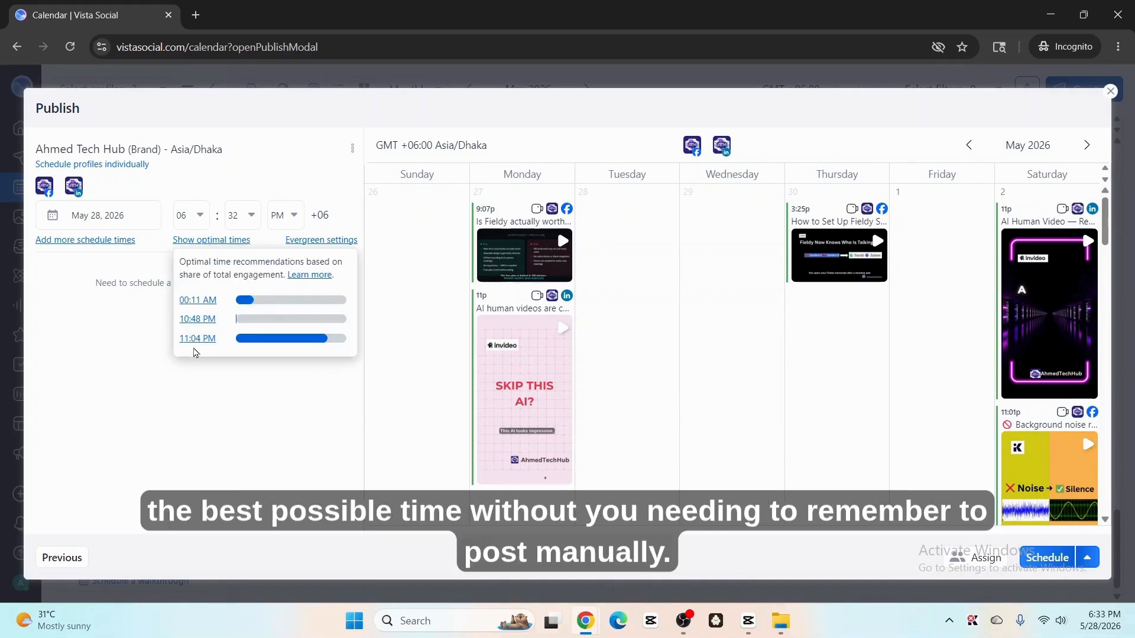
left_click(198, 339)
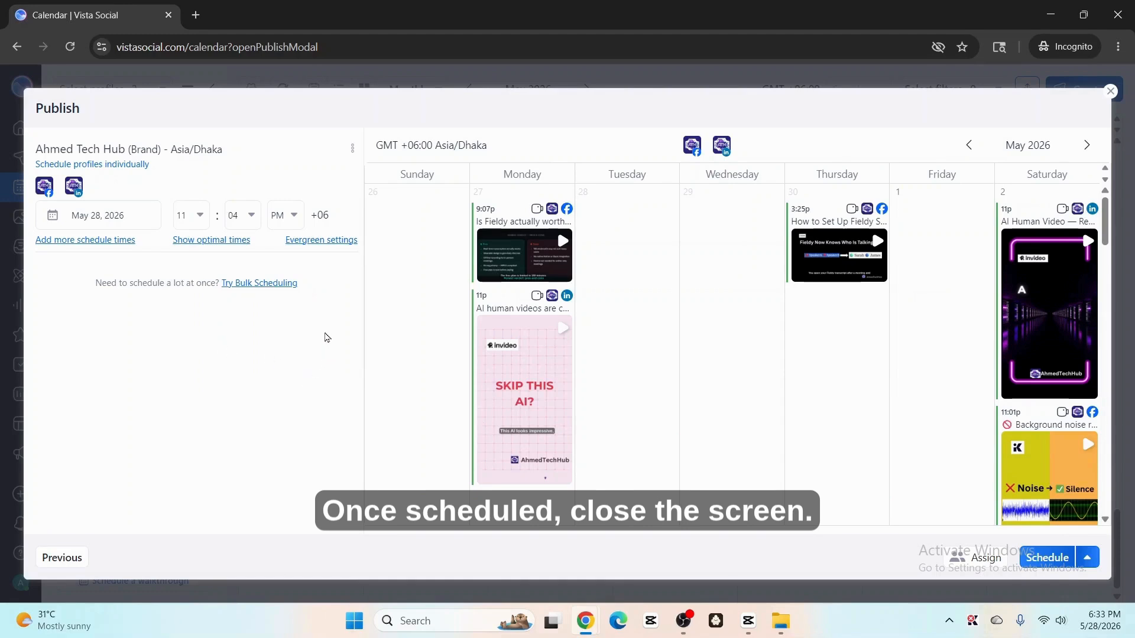
left_click(286, 219)
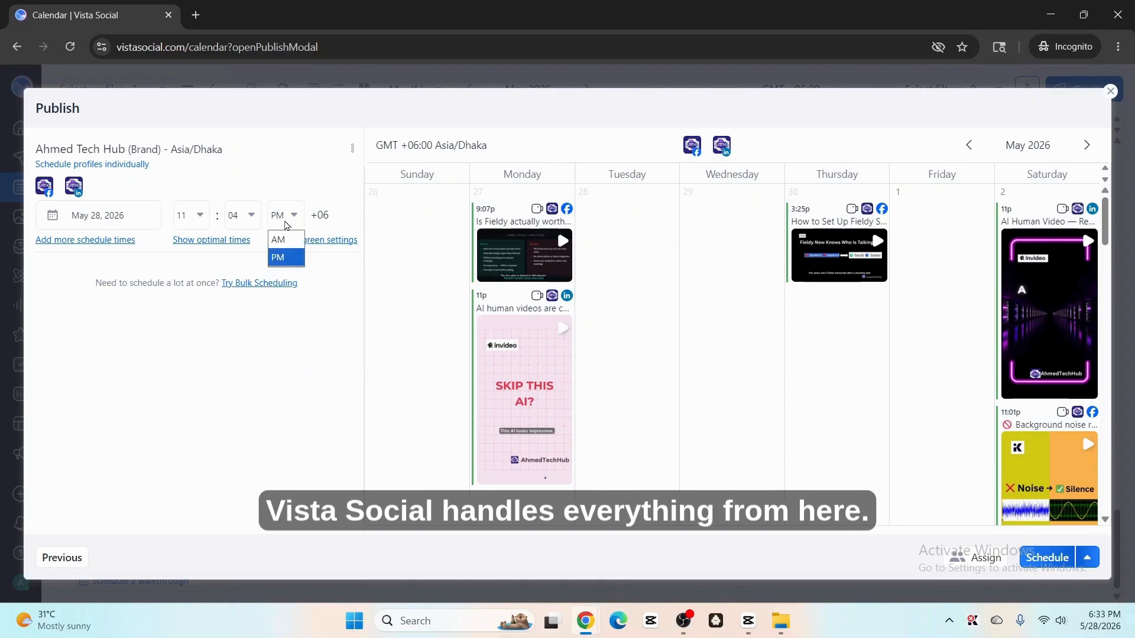
left_click(279, 256)
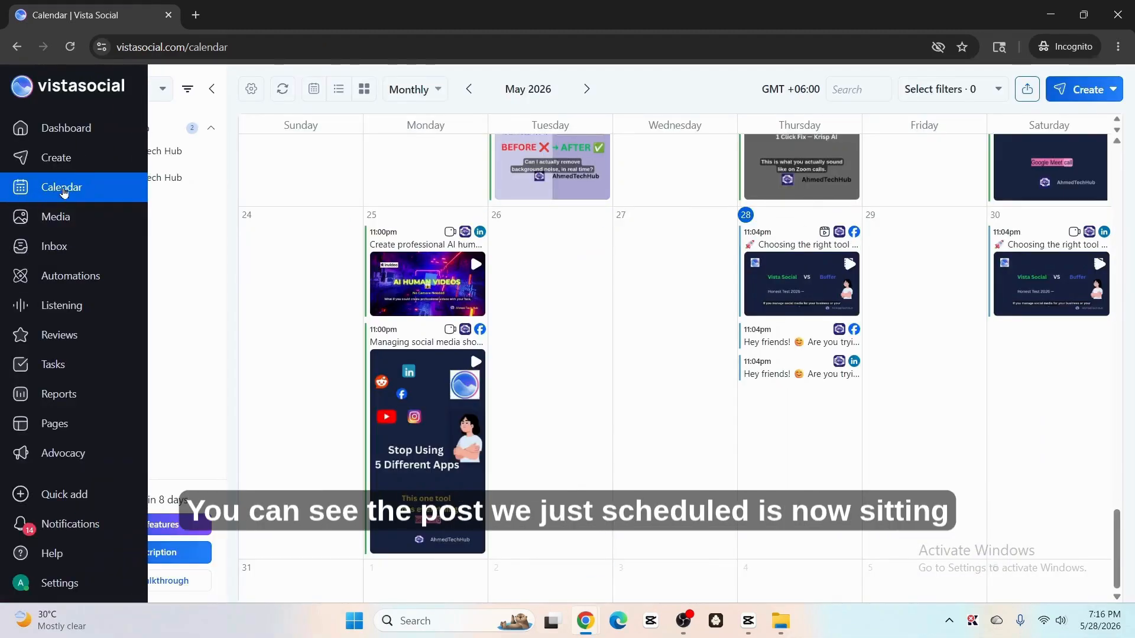
left_click(88, 193)
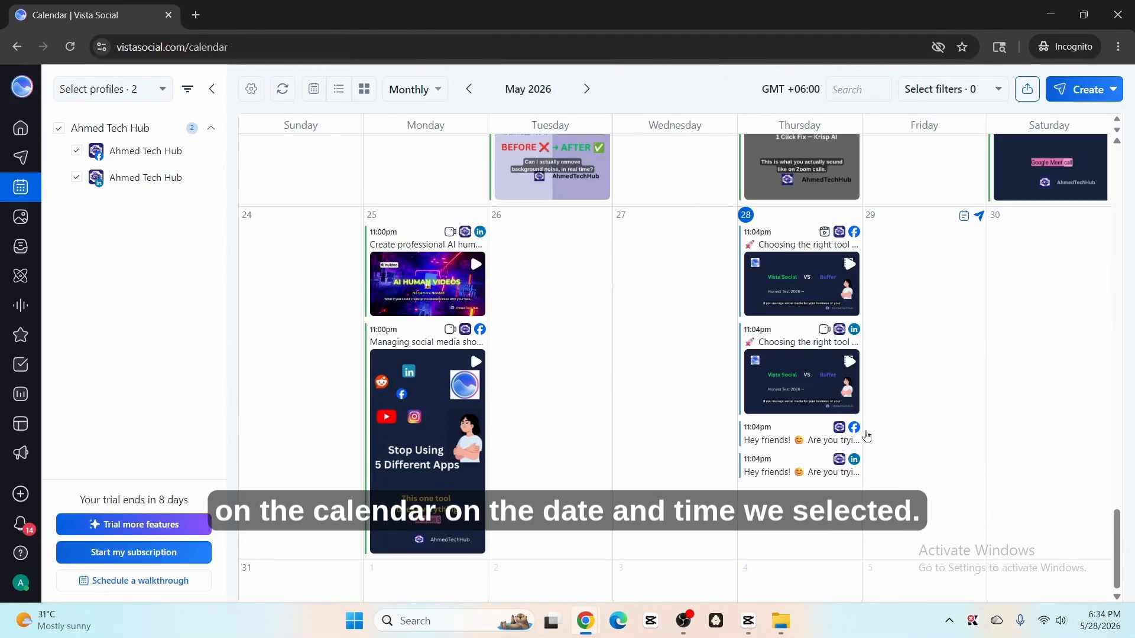
Step: Reschedule the LinkedIn version of the post by moving it to later days on the calendar
mouse_move(848, 375)
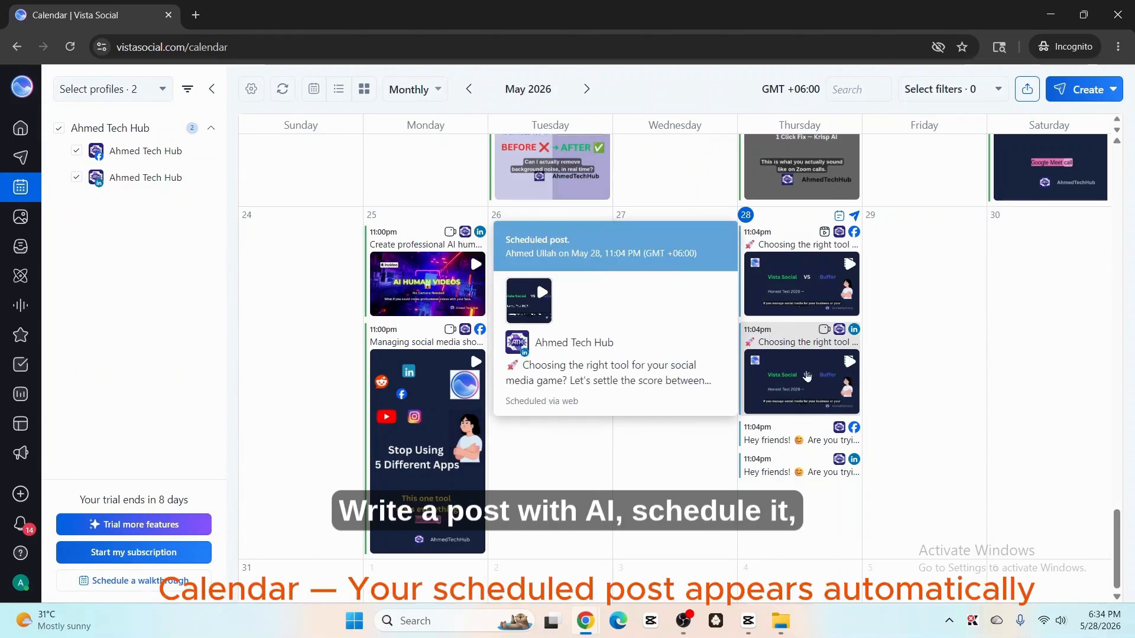
scroll(822, 402, "up", 10)
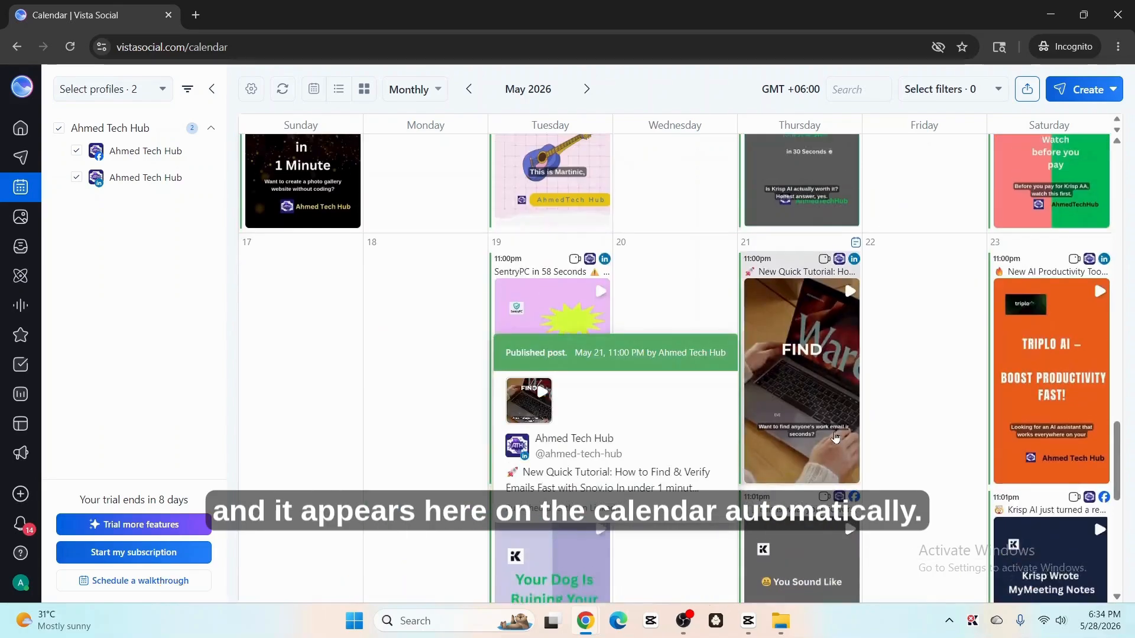
scroll(836, 435, "down", 5)
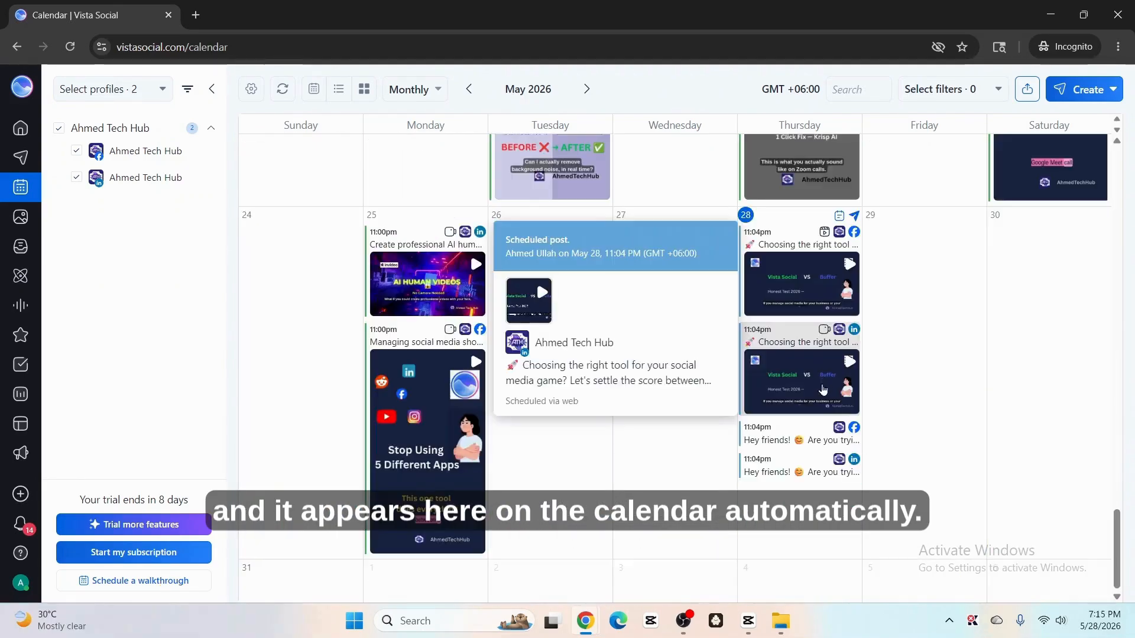
left_click_drag(822, 390, 939, 265)
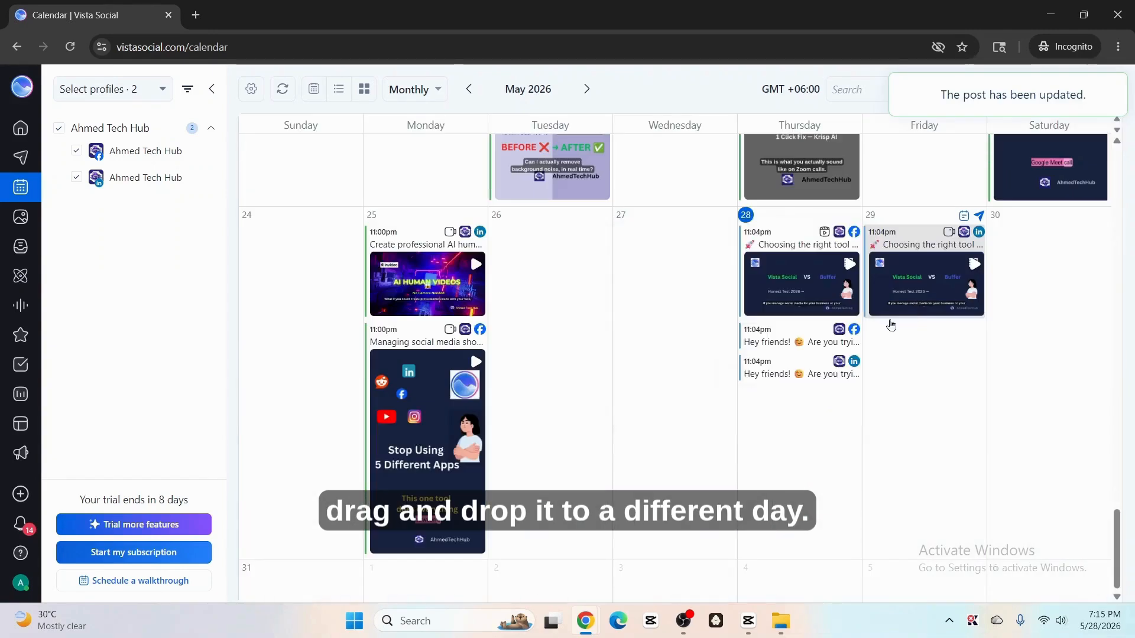
mouse_move(915, 306)
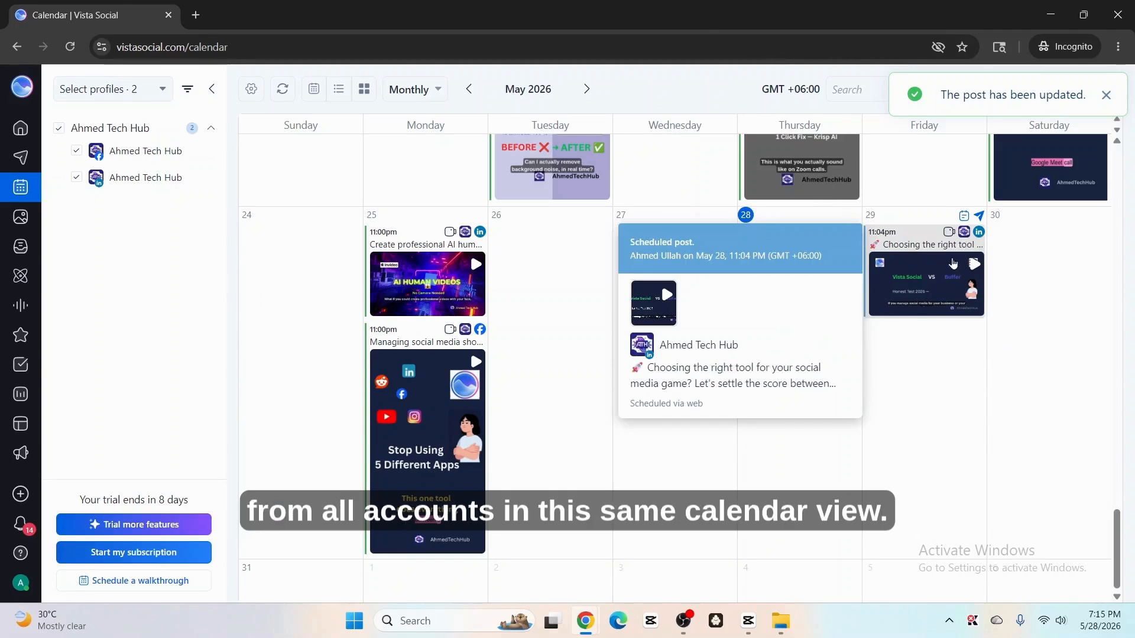
left_click_drag(922, 284, 1048, 283)
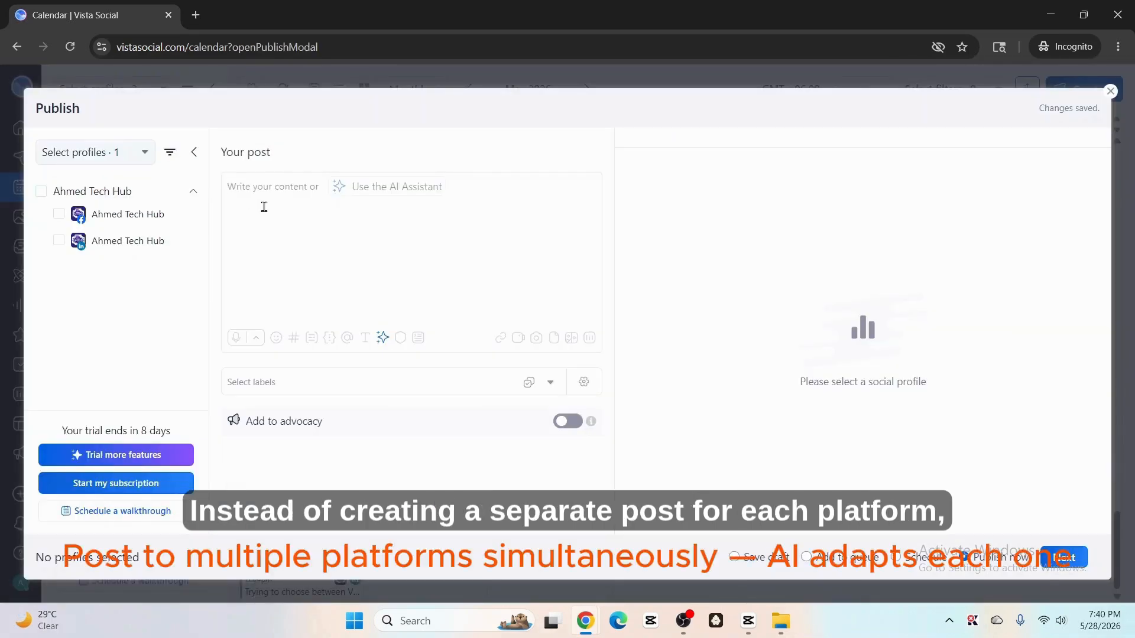
Step: Paste the caption into a new post and select both the Facebook and LinkedIn Ahmed Tech Hub profiles
type("Trying to choose between Vista Social and Buffer for social media management?  I tested both tools side by side — scheduling, AI features, analytics, inbox, pricing, and more.  Watch the full honest comparison on my YouTube channel before you decide 👀  #VistaSocial #Buffer #SocialMediaManagement #SocialMediaTools #ContentCreator #DigitalMarketing #AITools #MarketingTools #AhmedTechHub")
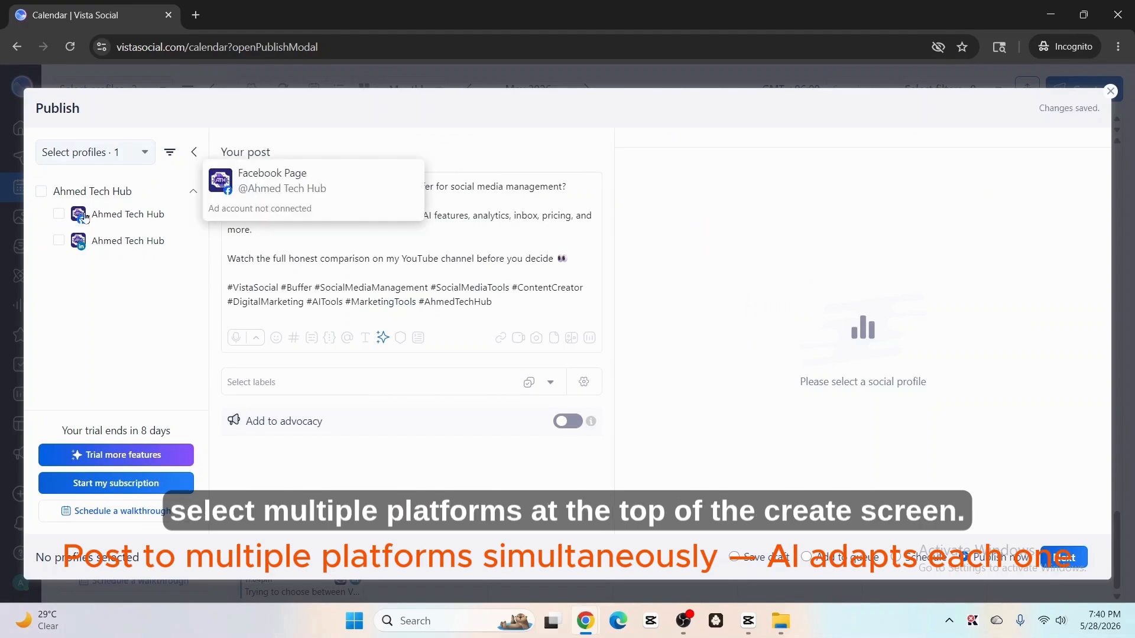
left_click(60, 219)
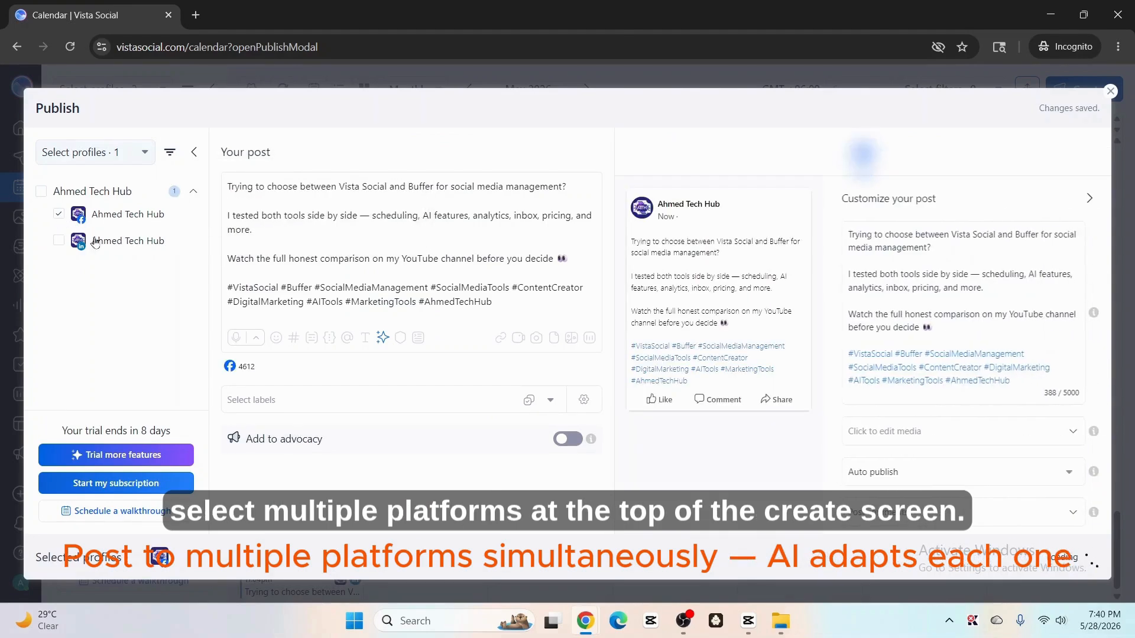
left_click(59, 241)
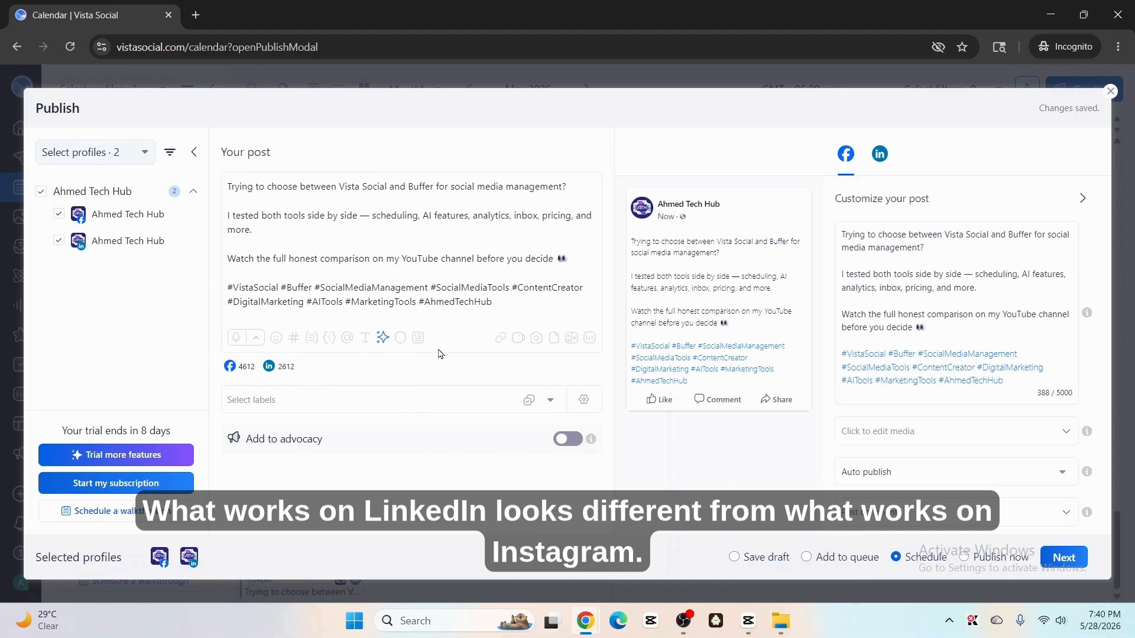
Step: Upload the video "End screen for youtube shorts" from the computer's app and icon folder into the post
left_click(518, 339)
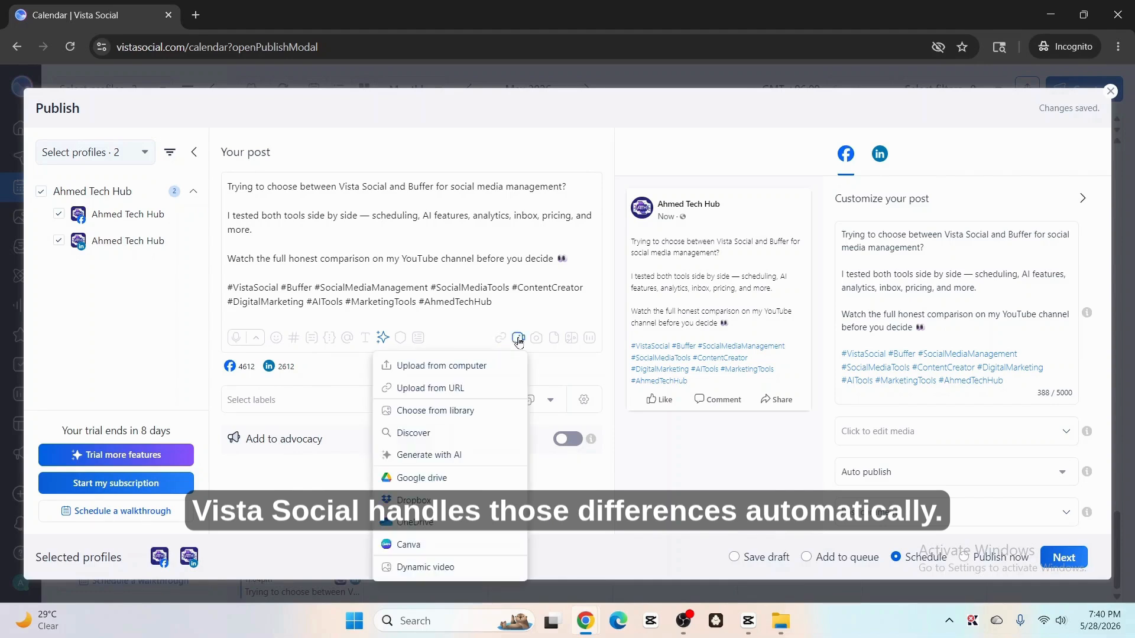
left_click(458, 366)
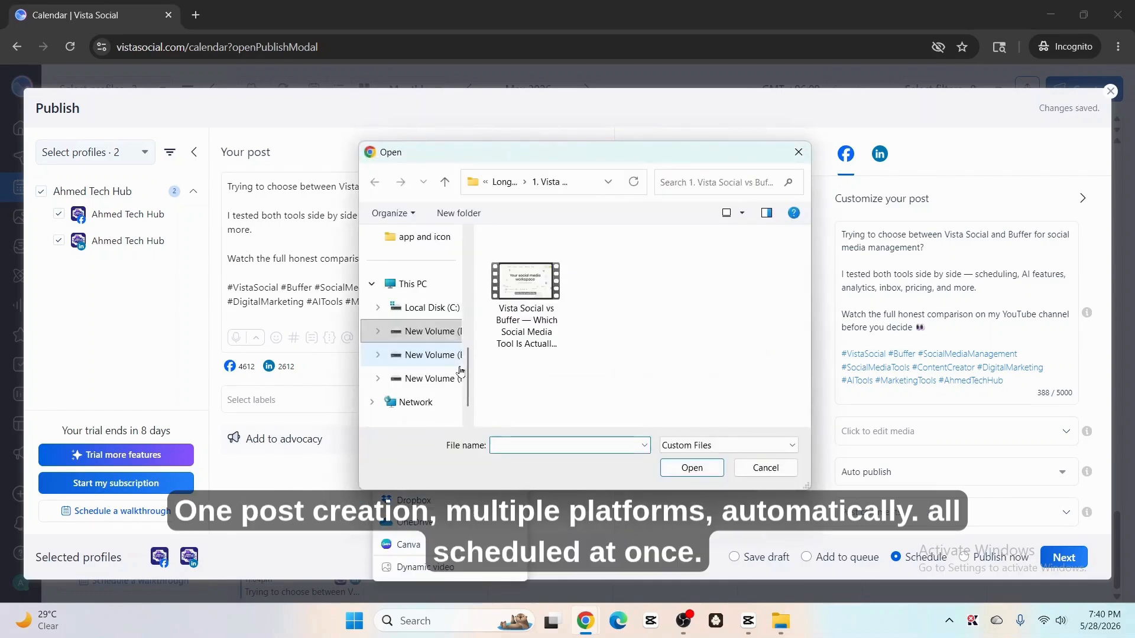
left_click(451, 354)
double_click(524, 269)
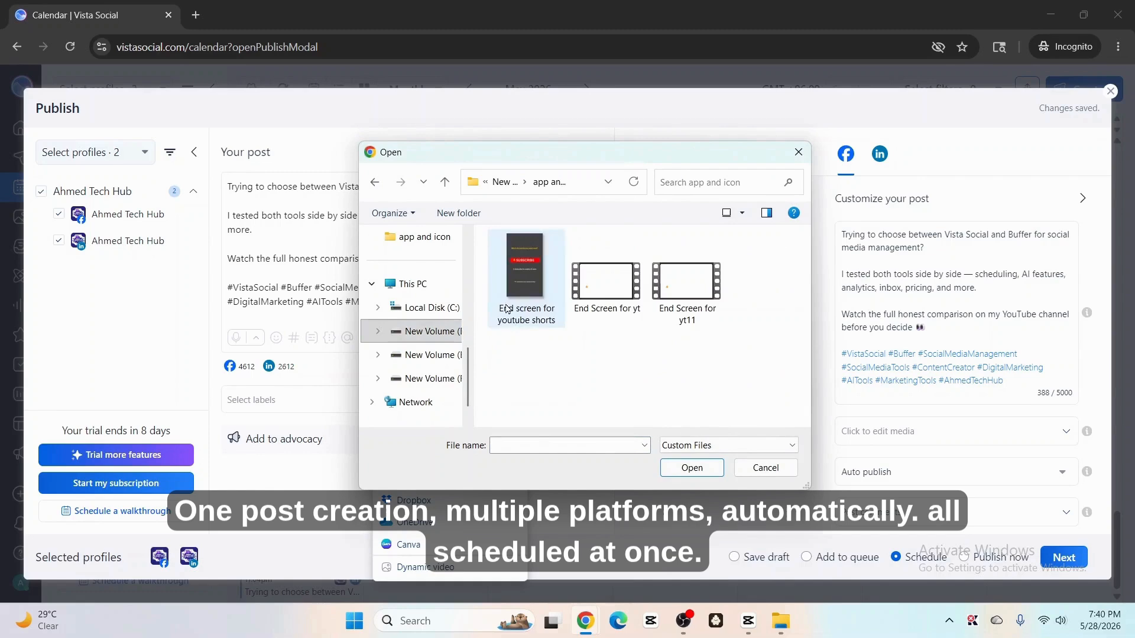
double_click(525, 323)
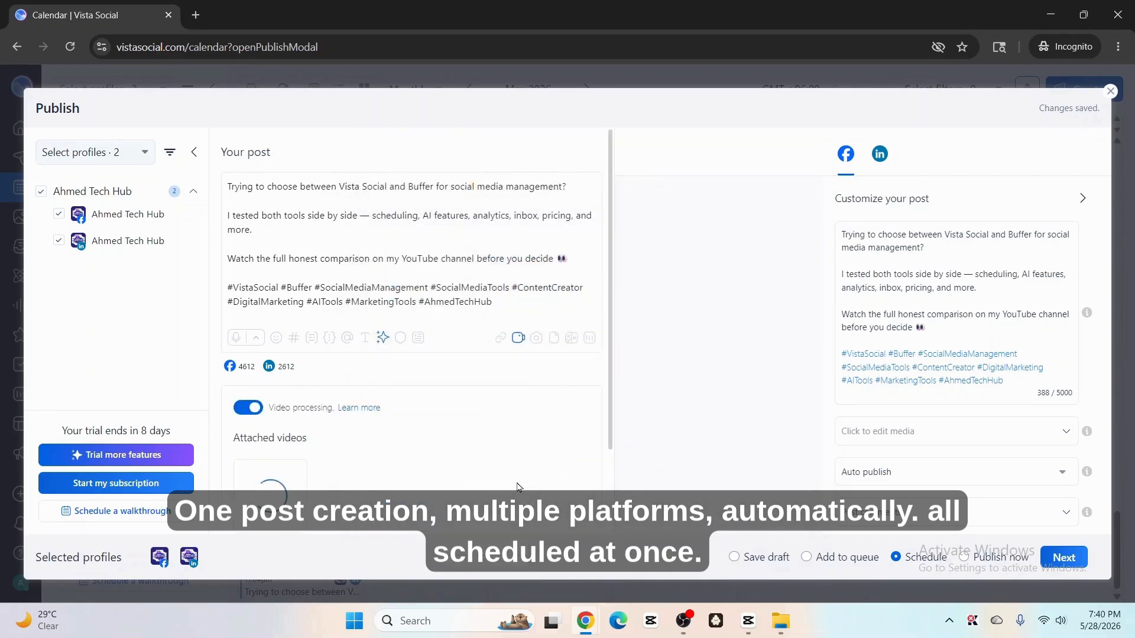
Step: Continue to scheduling and schedule the post for June 1, 2026 at the optimal time of 10:48 PM
scroll(495, 454, "down", 2)
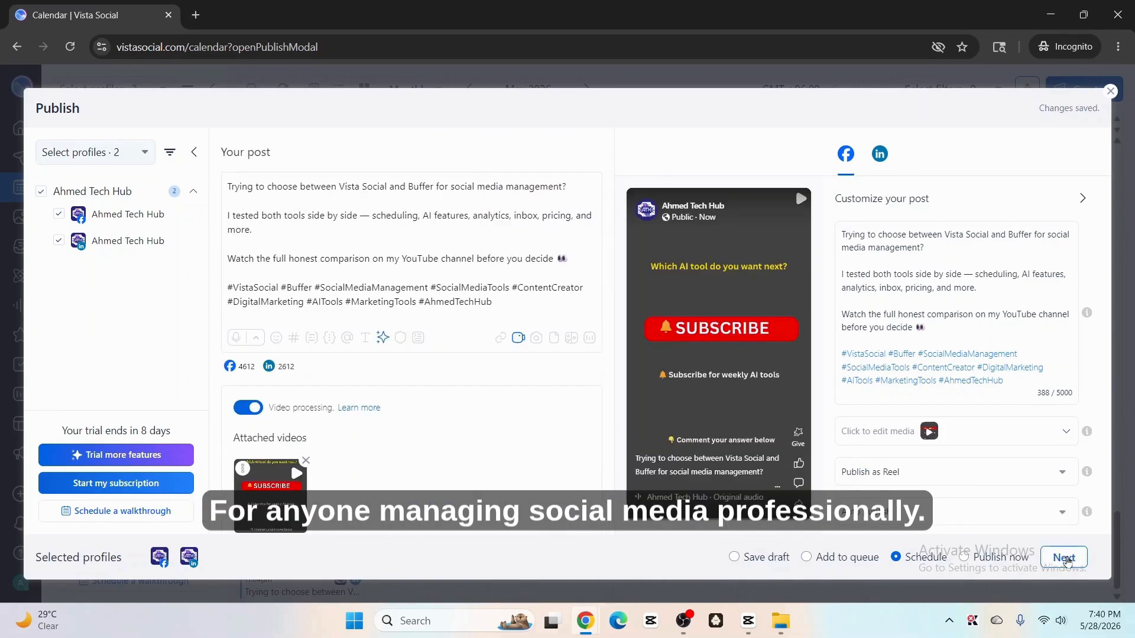
left_click(1064, 558)
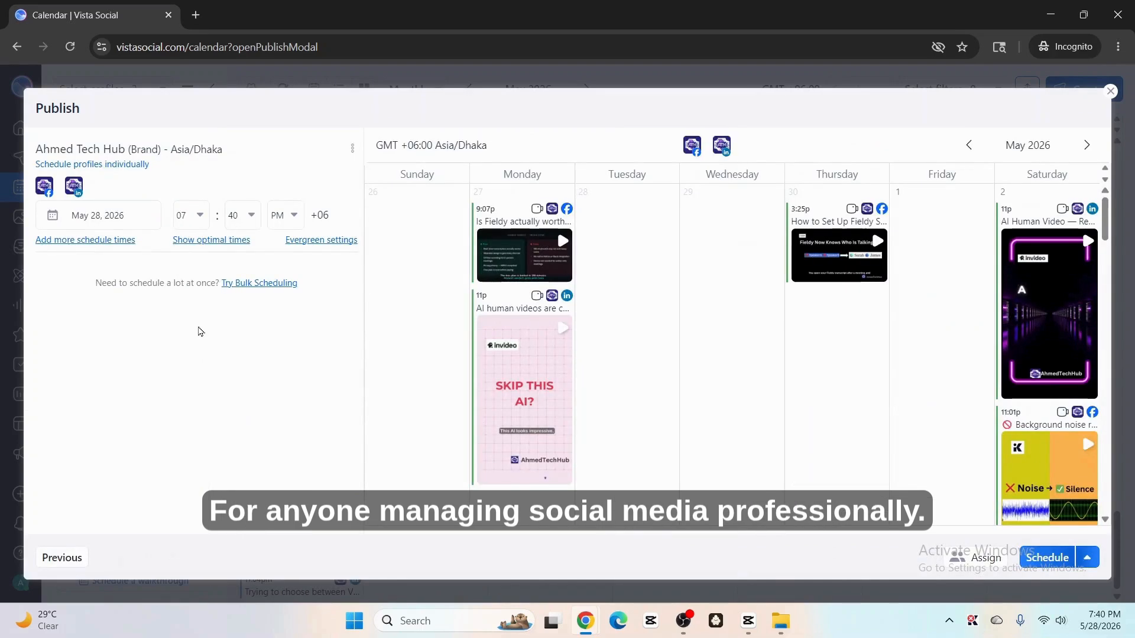
left_click(125, 217)
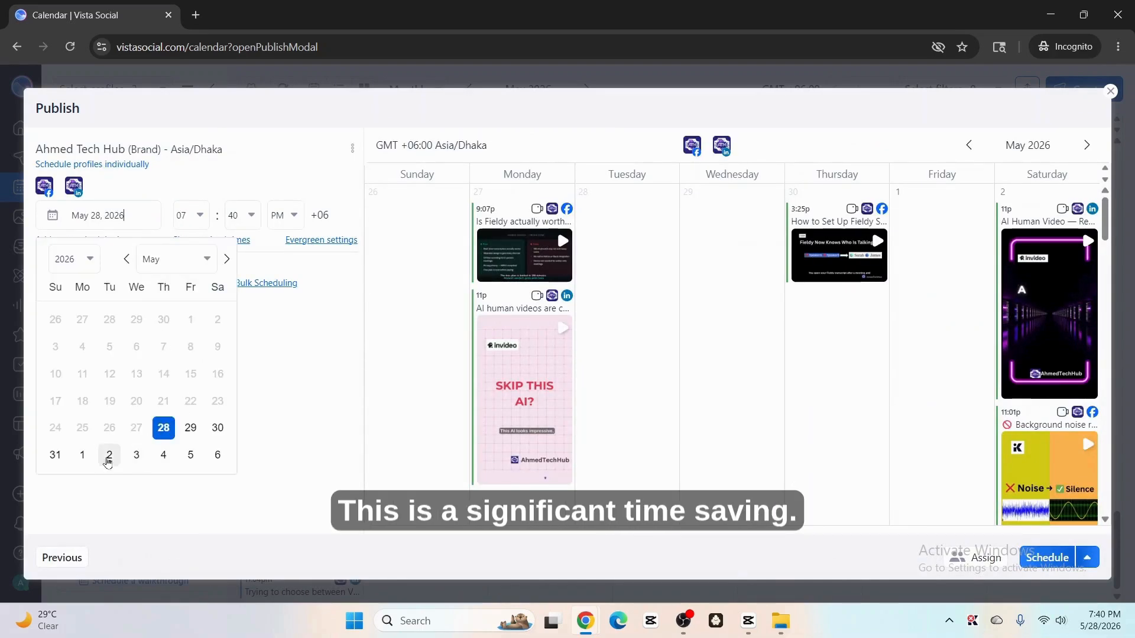
left_click(82, 455)
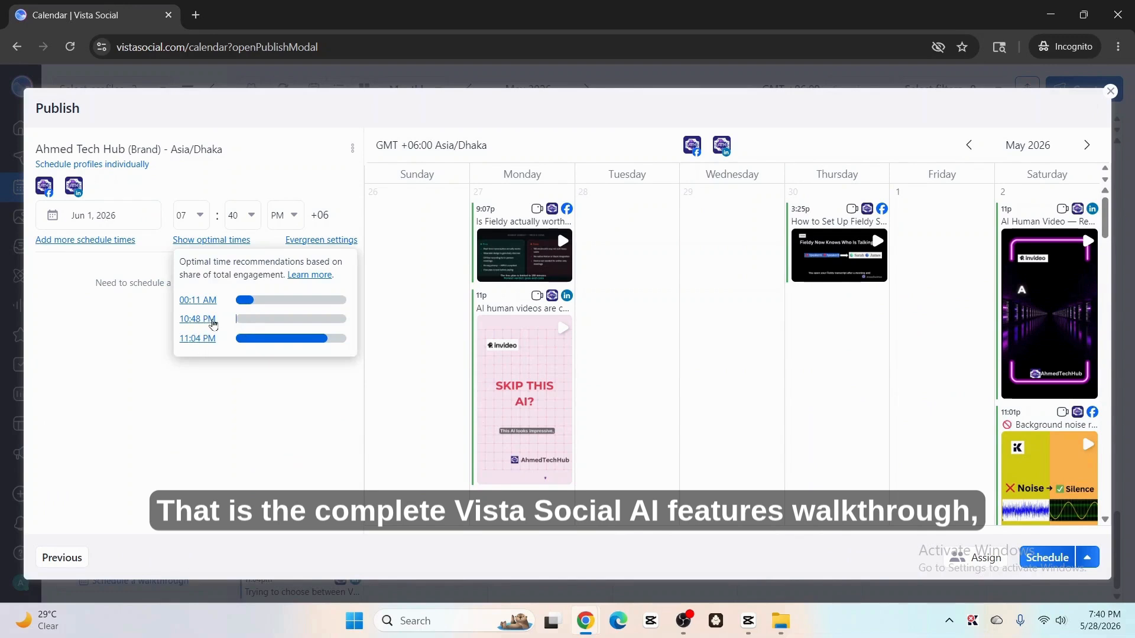
left_click(197, 319)
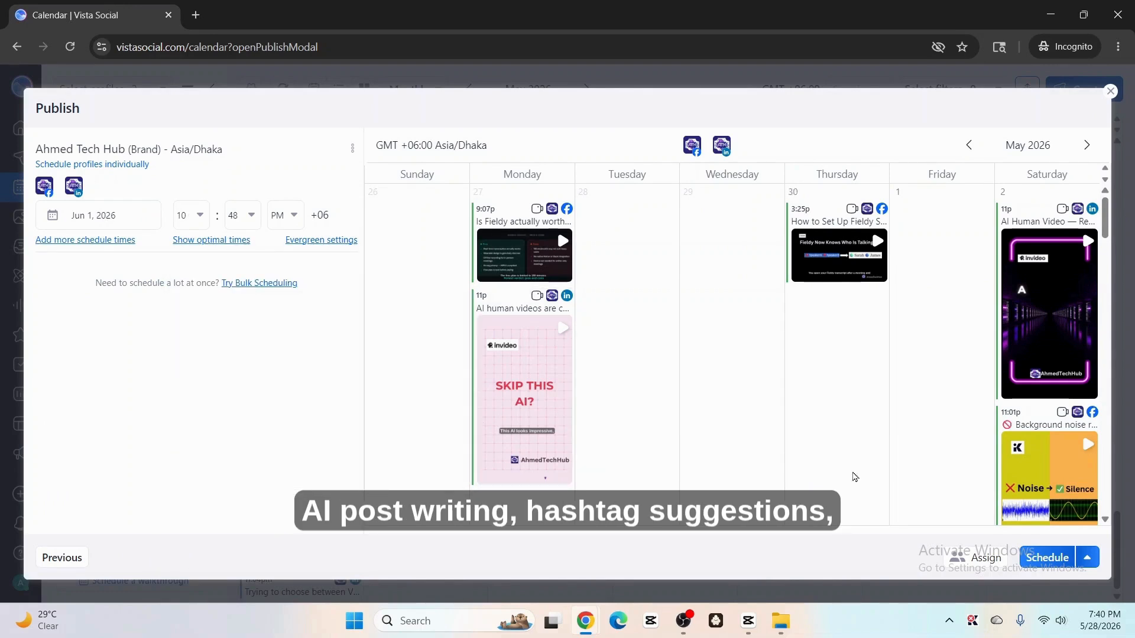
left_click(1046, 558)
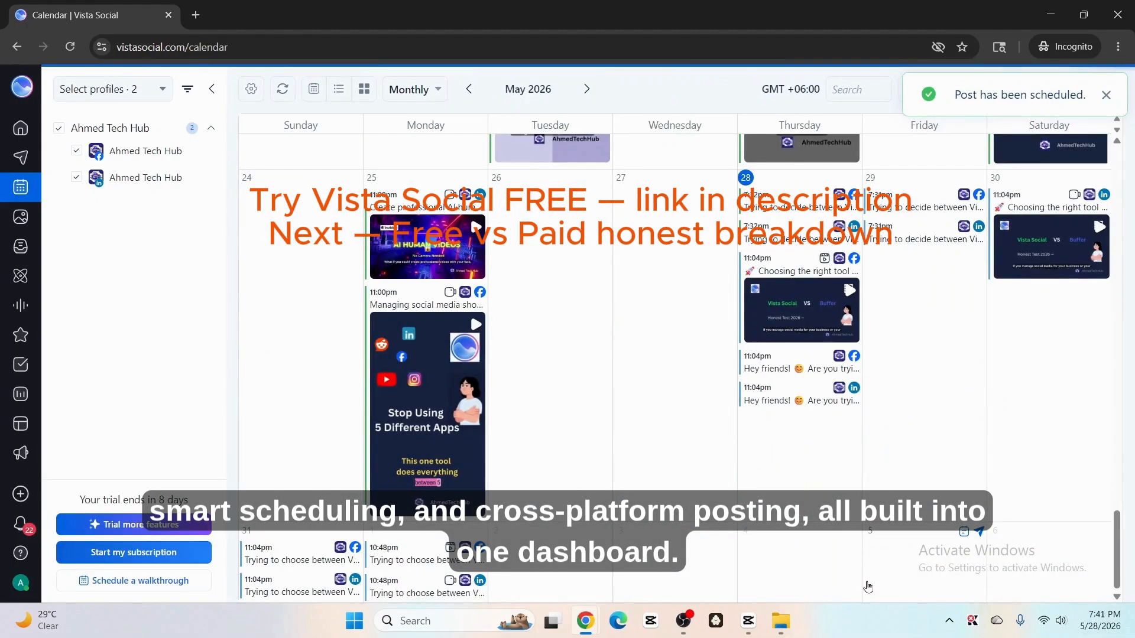
Step: Inspect the newly scheduled Facebook and LinkedIn posts on the calendar
scroll(760, 435, "down", 5)
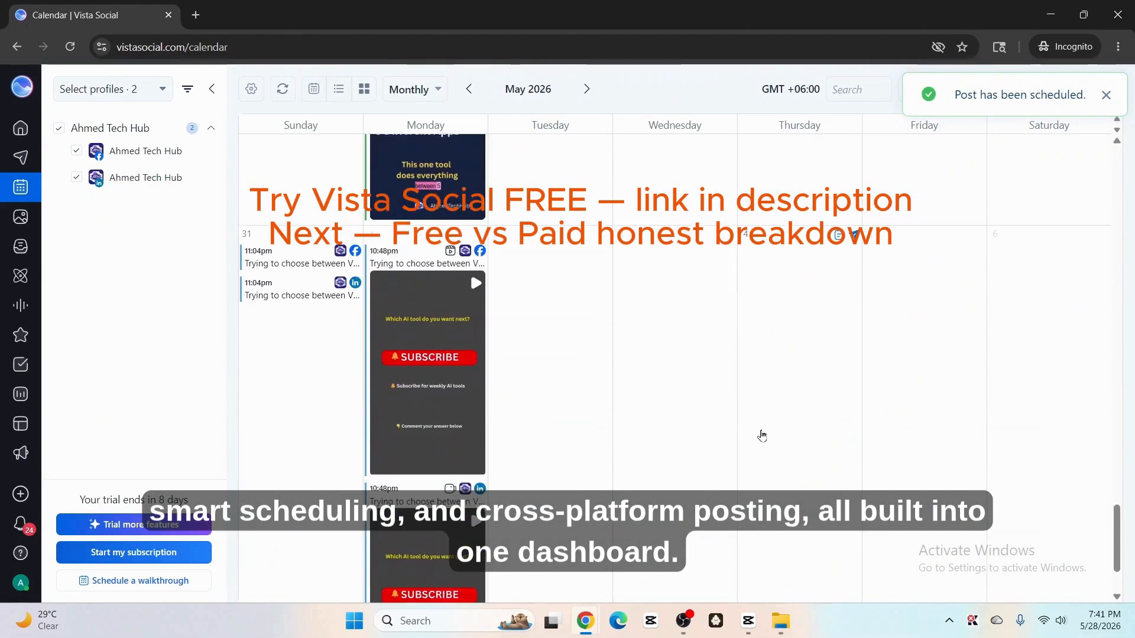
scroll(650, 414, "up", 1)
mouse_move(445, 324)
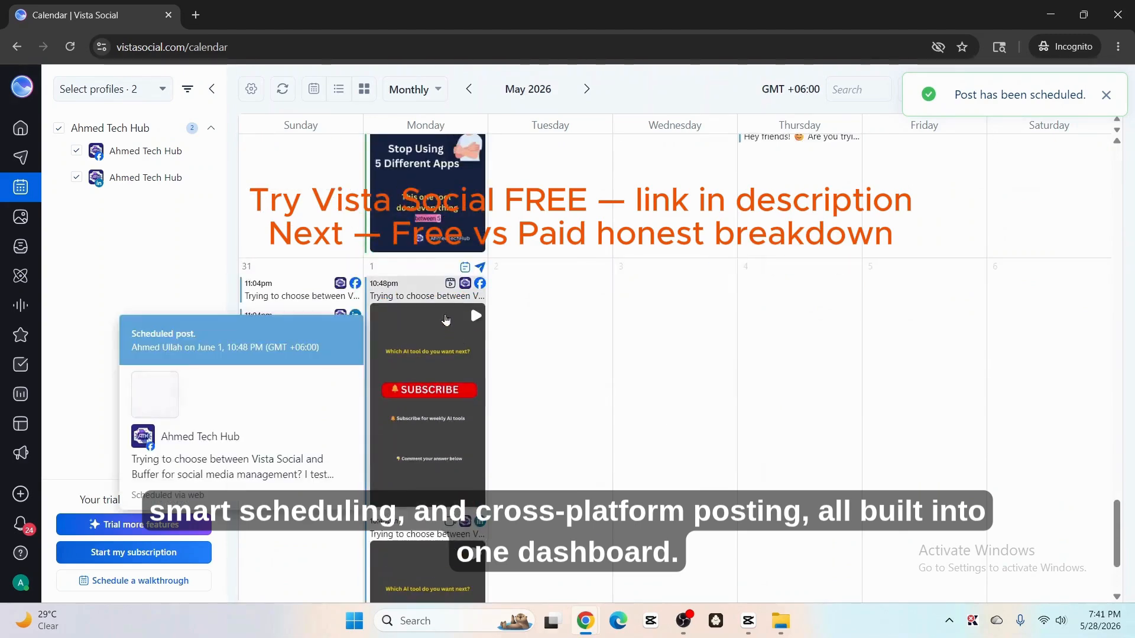
scroll(477, 402, "down", 3)
mouse_move(476, 402)
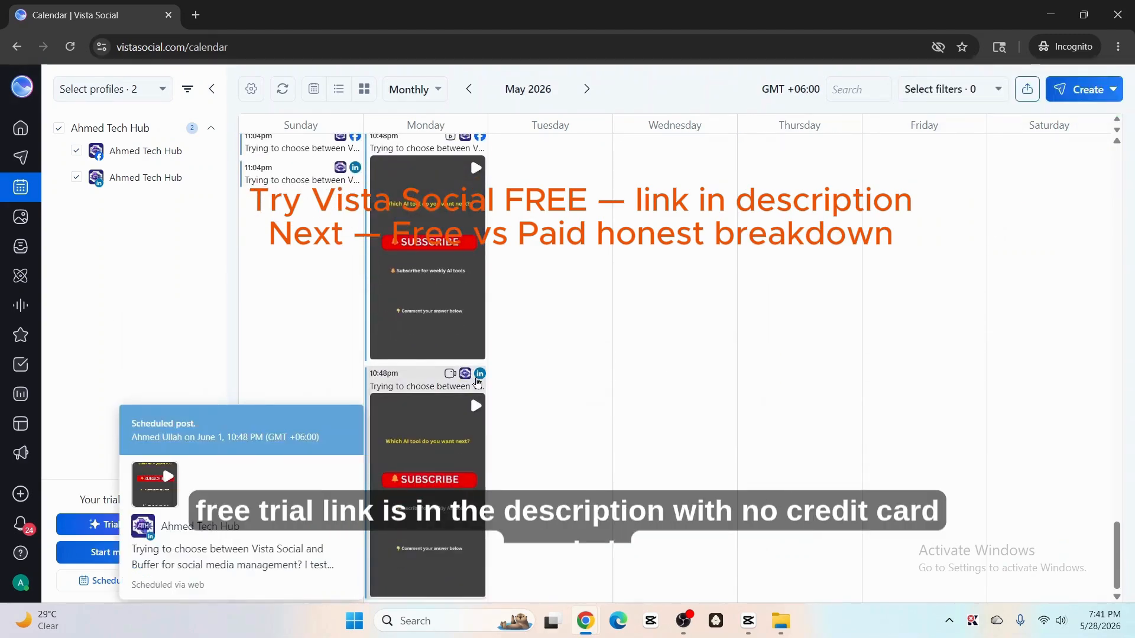
scroll(559, 385, "up", 2)
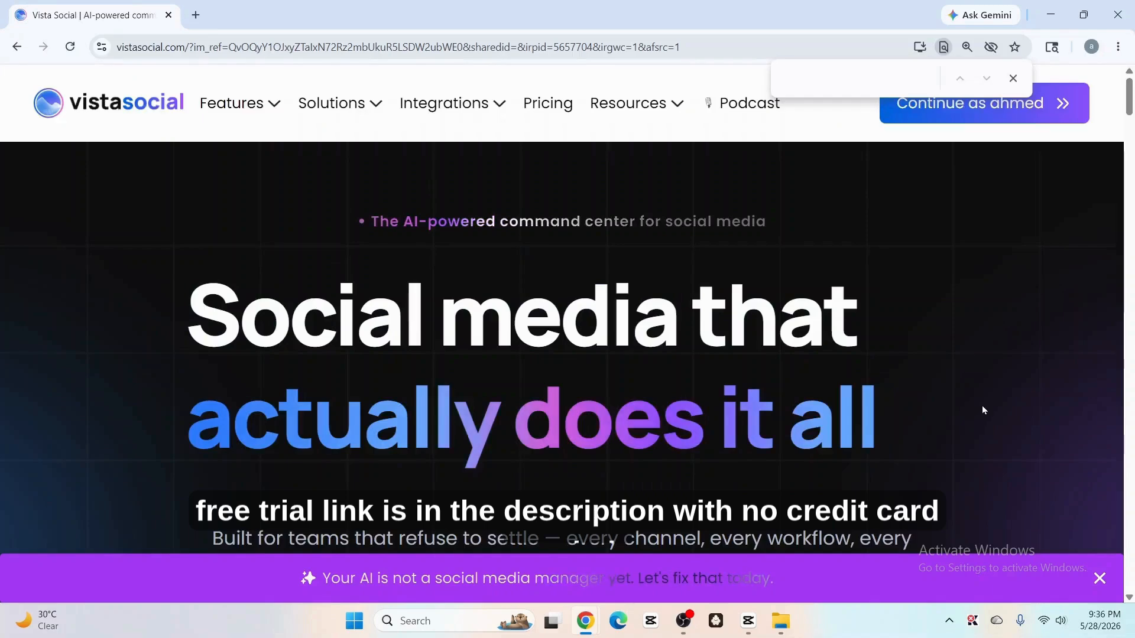
Step: Open the pricing page from the homepage's free trial link and scroll through the plan details
scroll(999, 402, "down", 3)
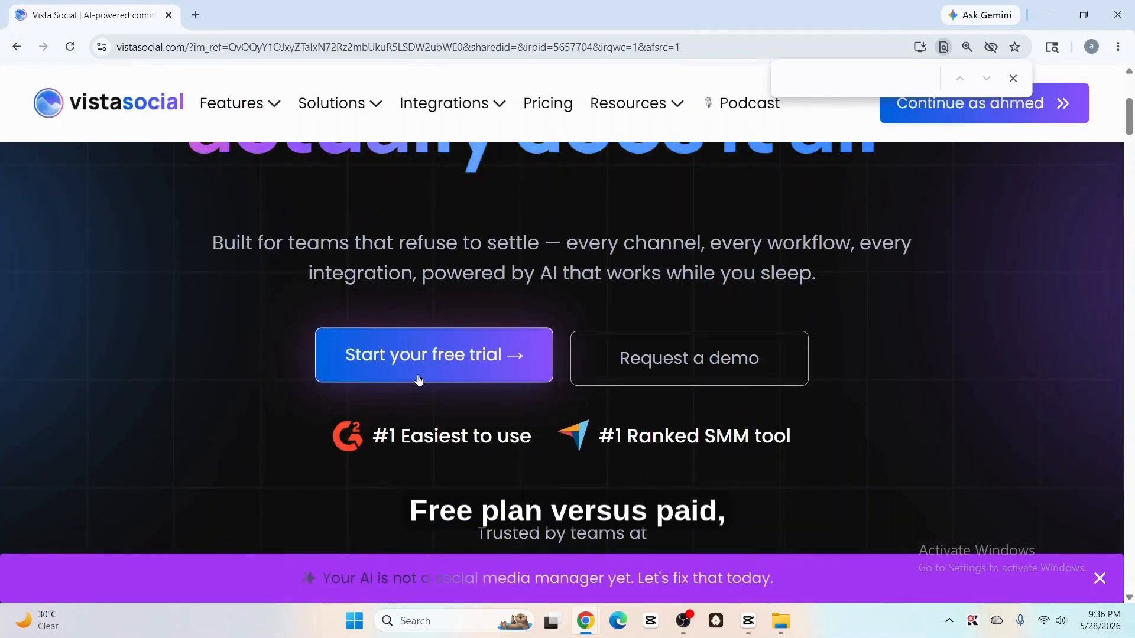
left_click(390, 364)
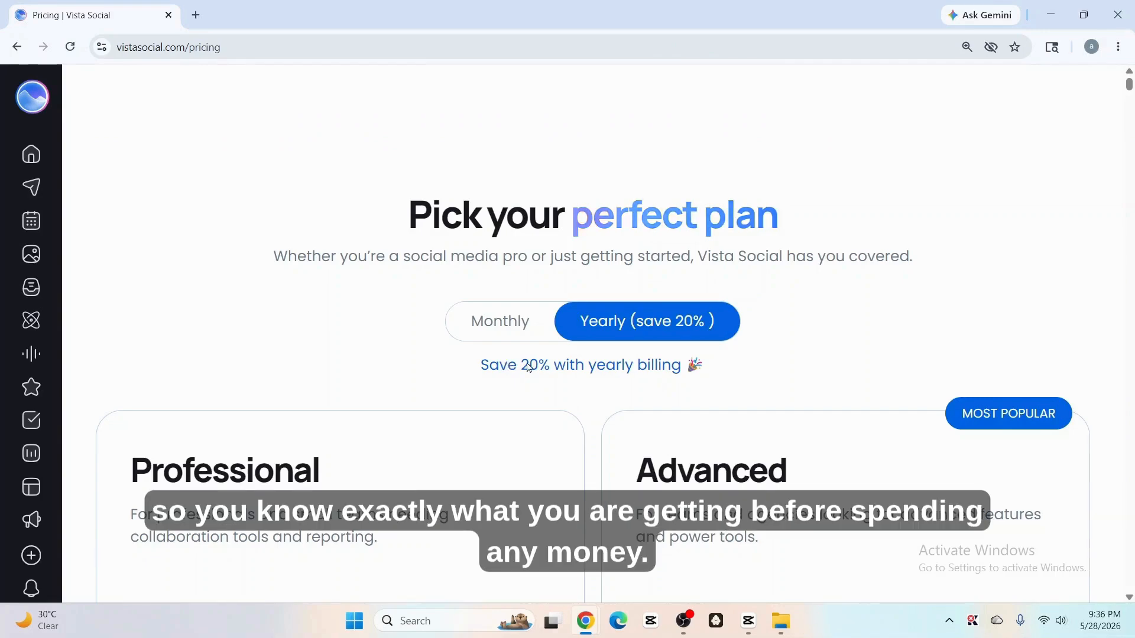
scroll(535, 368, "down", 3)
scroll(535, 368, "down", 4)
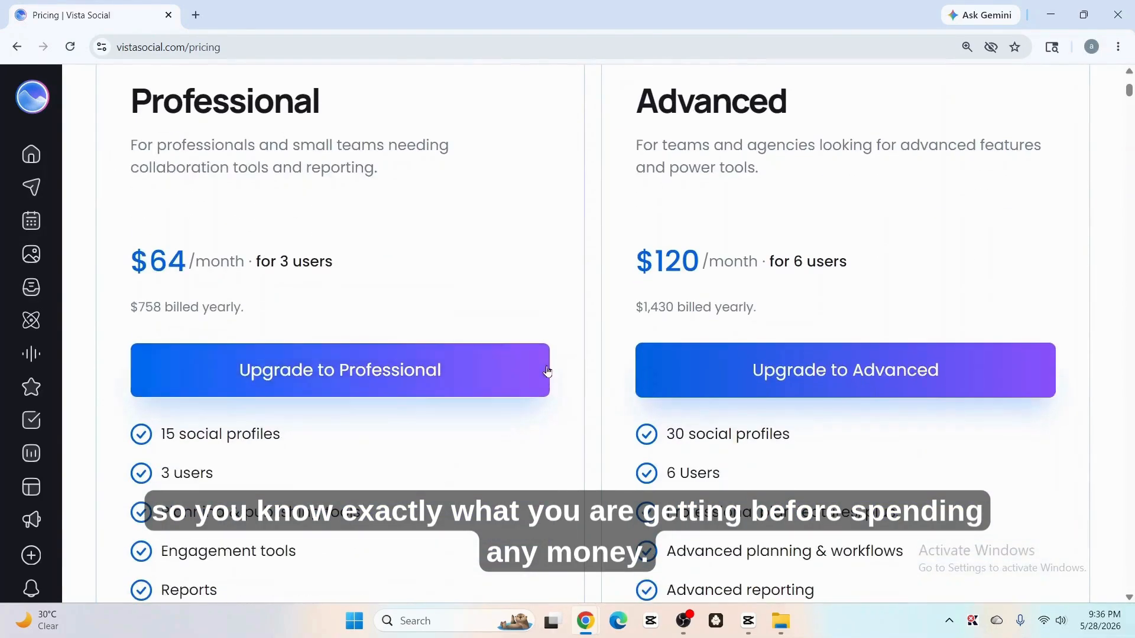
scroll(548, 371, "down", 3)
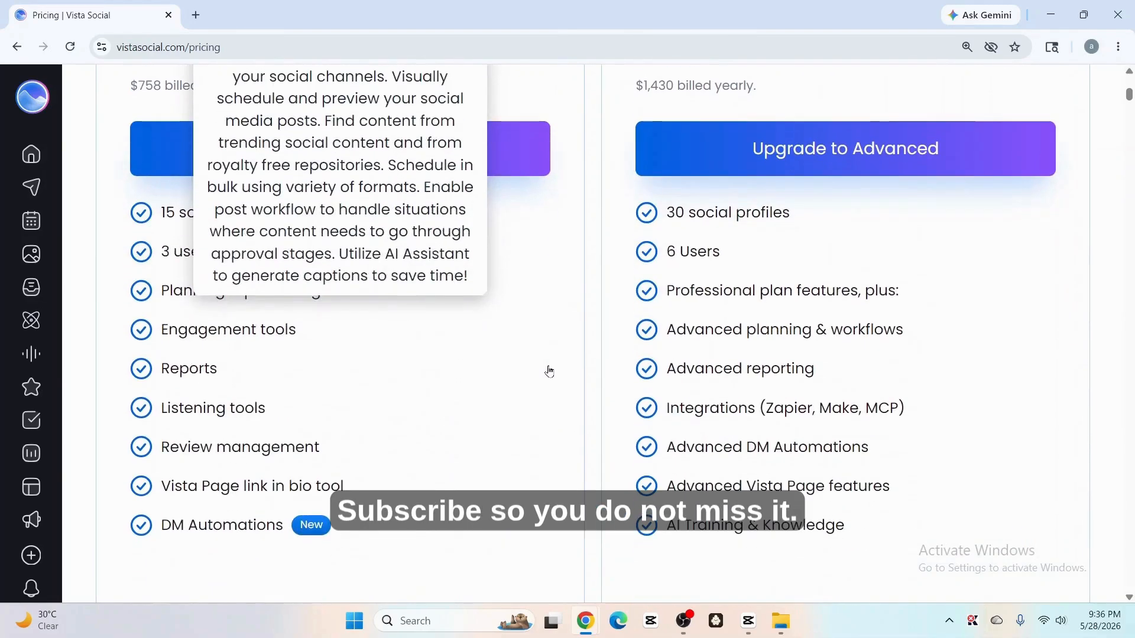
scroll(1131, 439, "down", 8)
scroll(1131, 439, "down", 2)
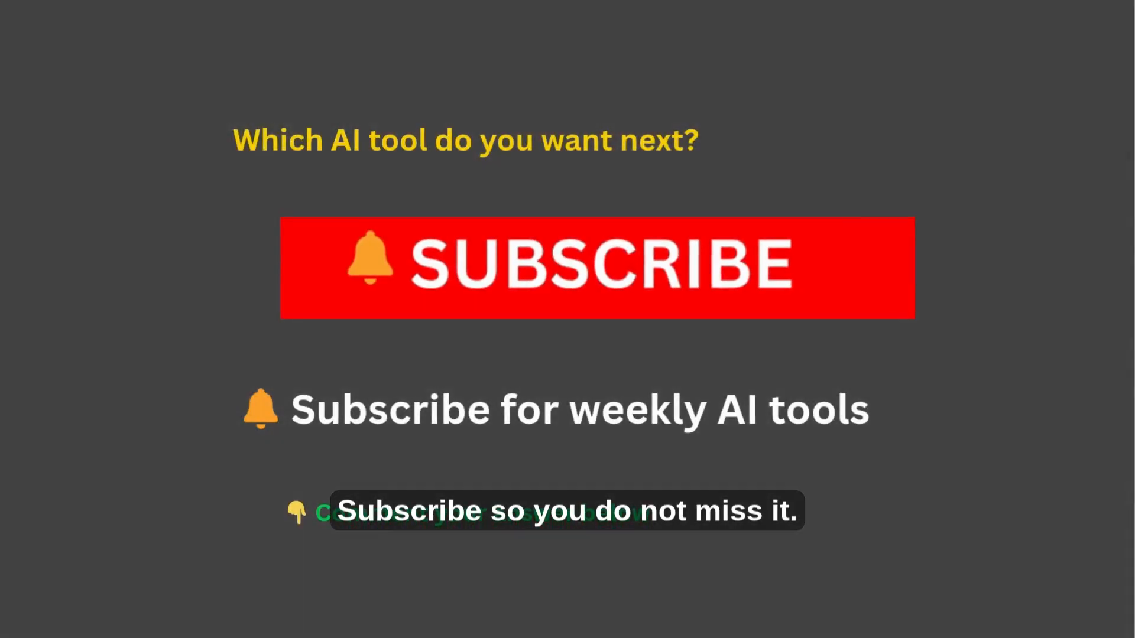